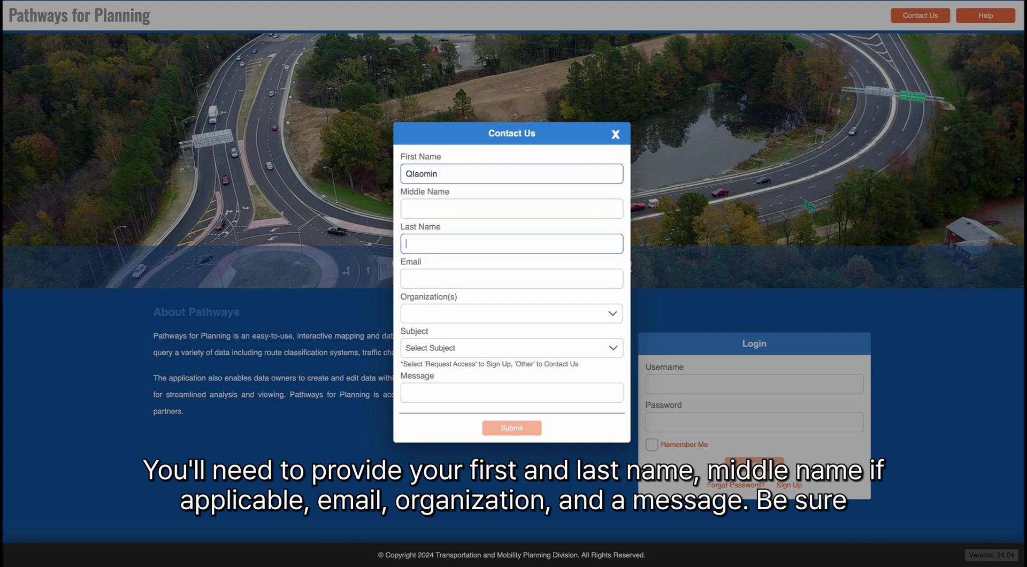
key("Tab")
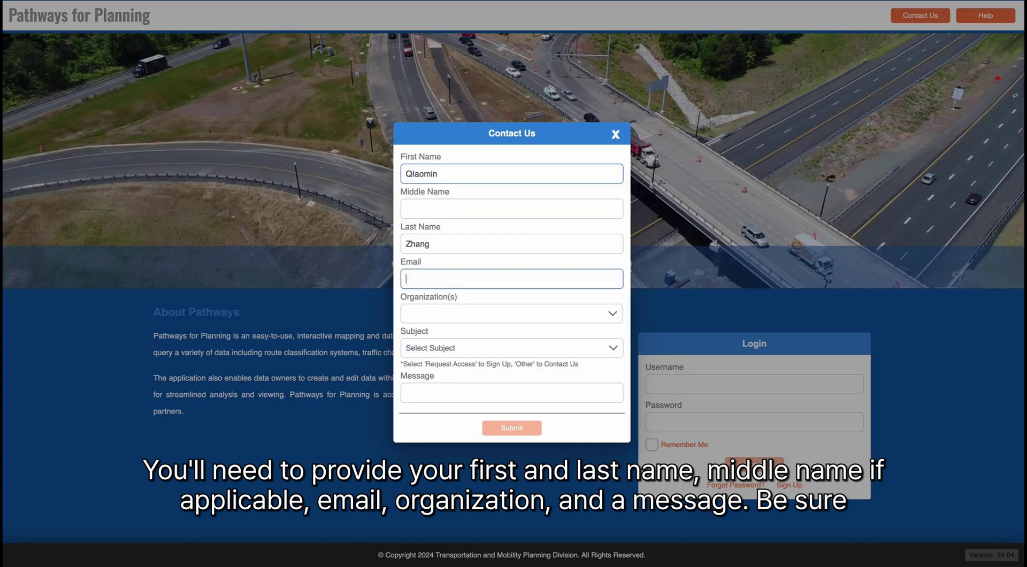
- Enter the requester's last name and saved email, and choose VDOT Central Office as organization
left_click(518, 321)
left_click(489, 319)
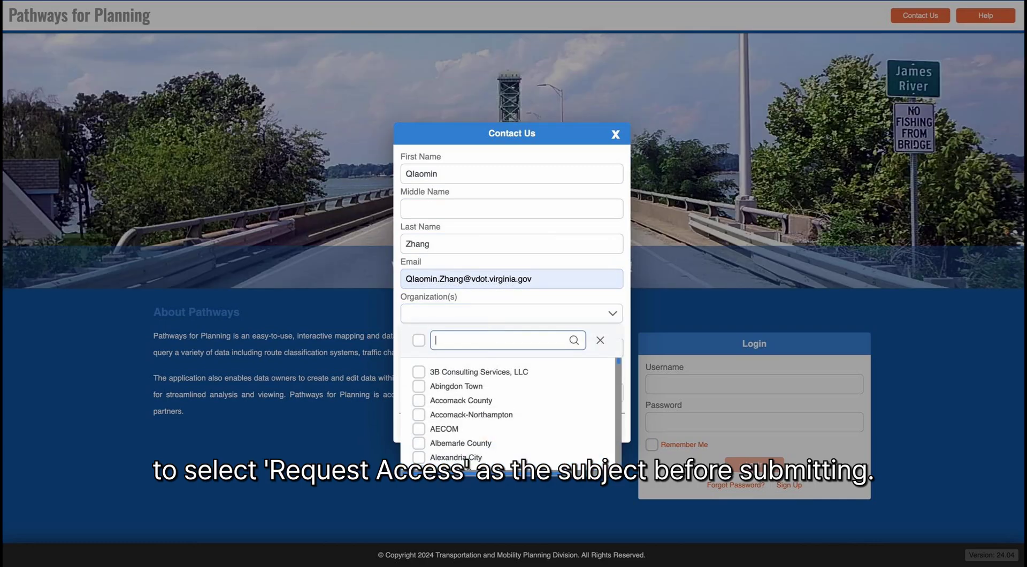
type("Vdo")
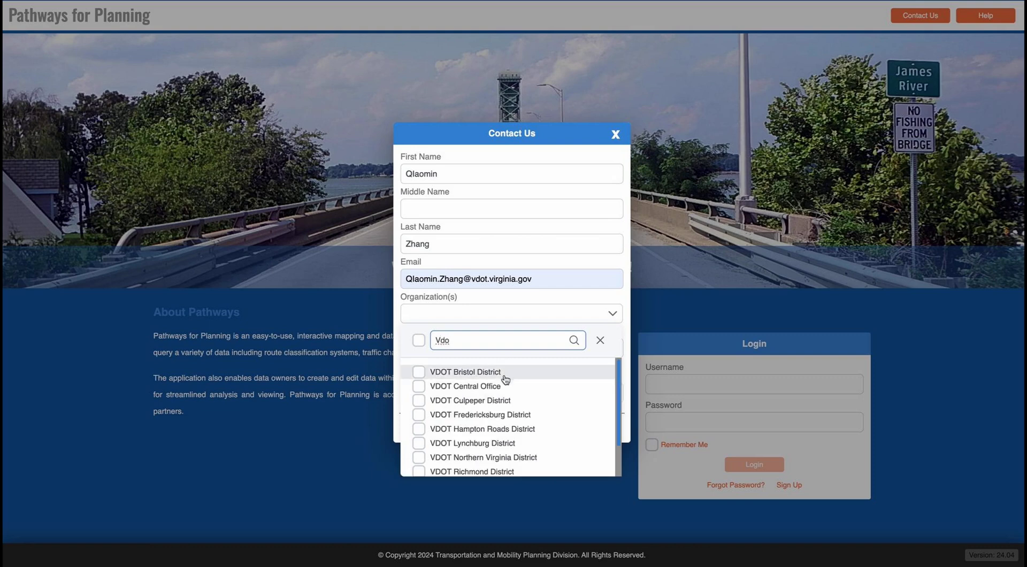
left_click(506, 386)
left_click(600, 341)
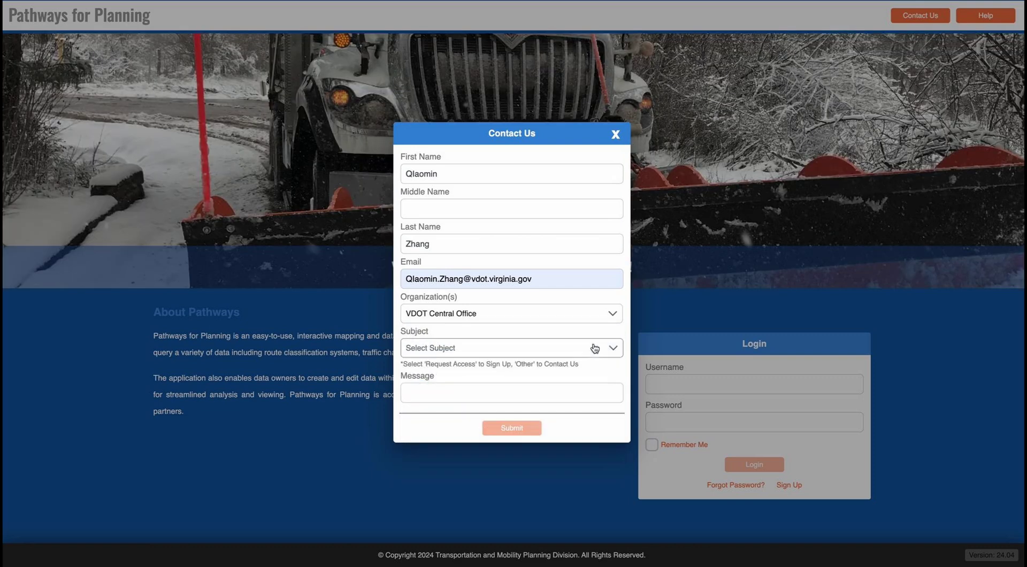
- Send a Request Access message saying 'Please Grant Access', then follow the emailed password link
left_click(475, 349)
left_click(475, 369)
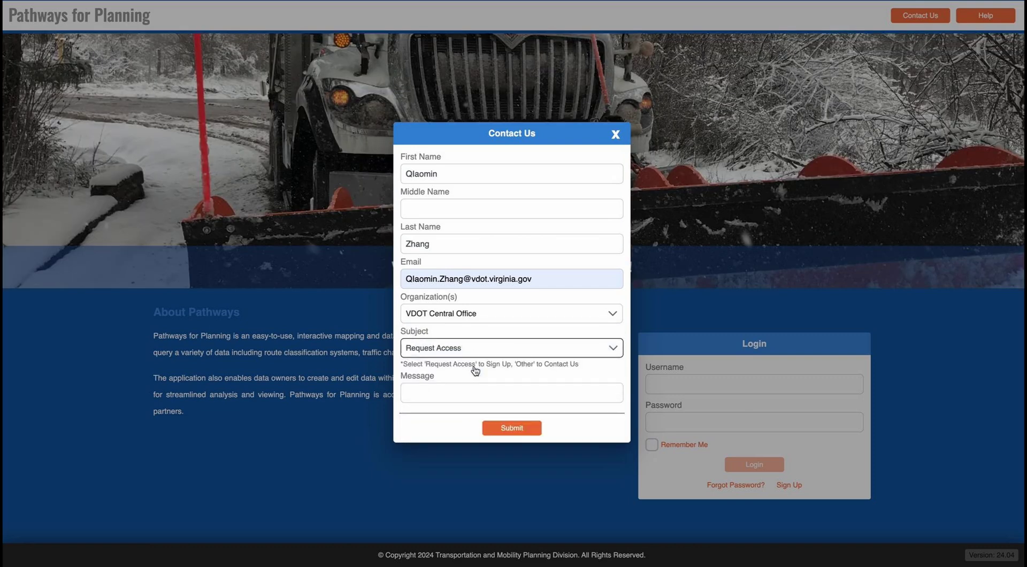
left_click(475, 383)
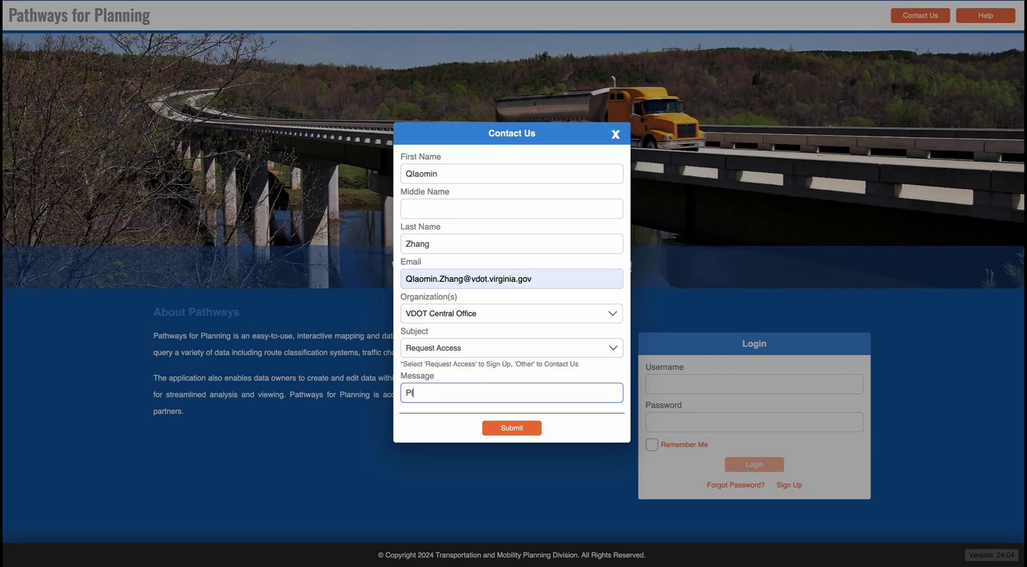
type("Please Grant Access.")
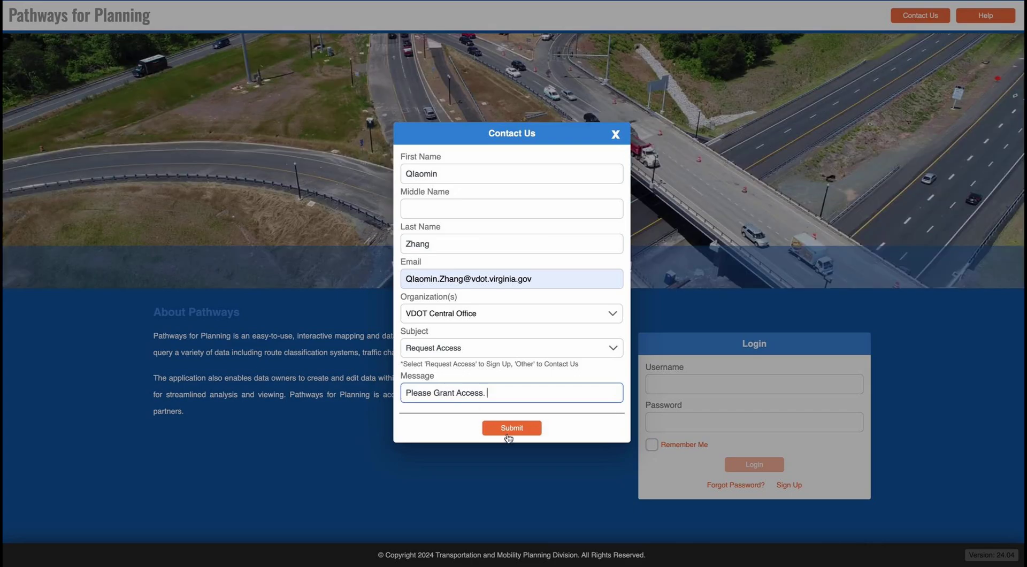
left_click(508, 430)
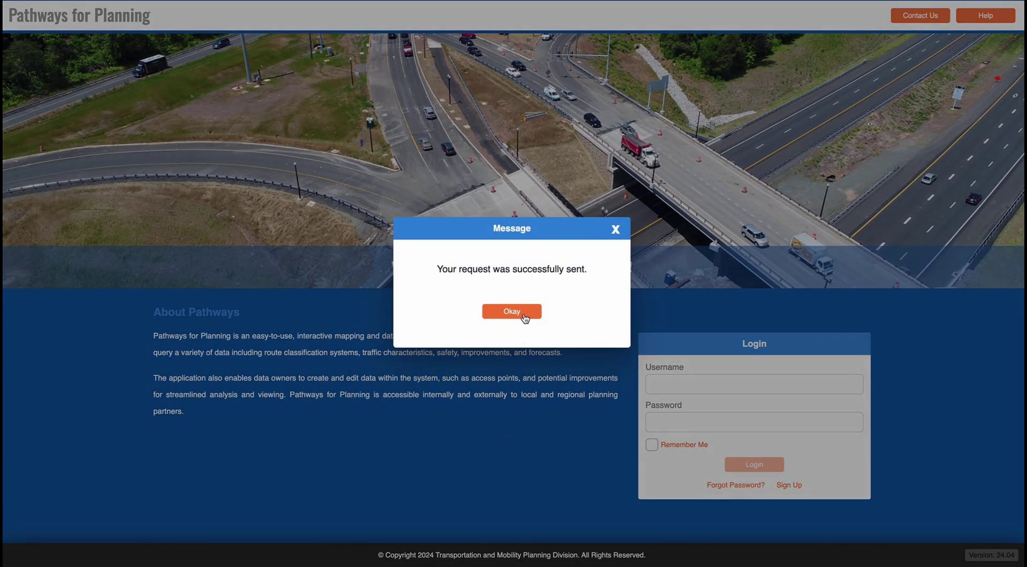
left_click(523, 316)
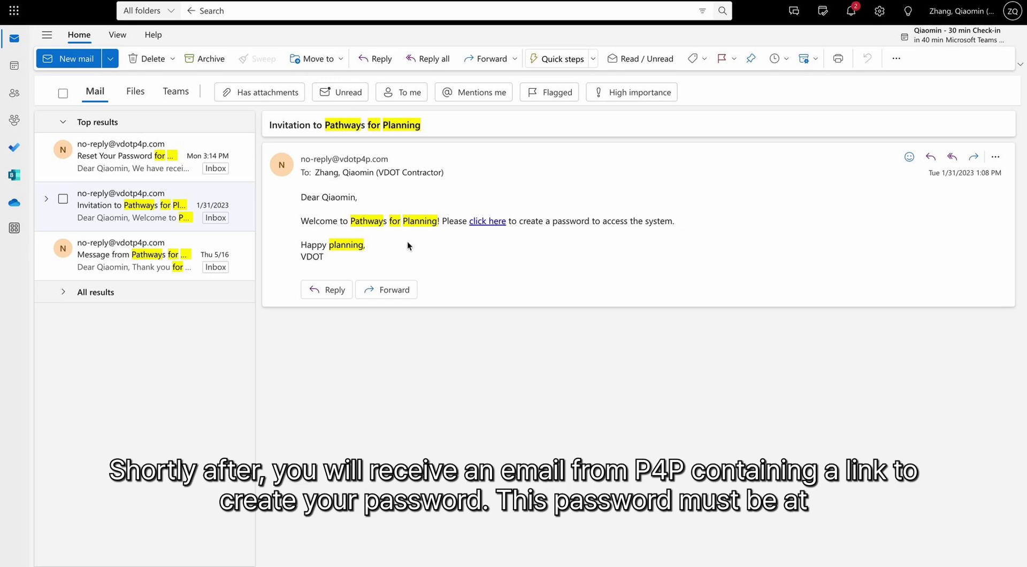
left_click(489, 221)
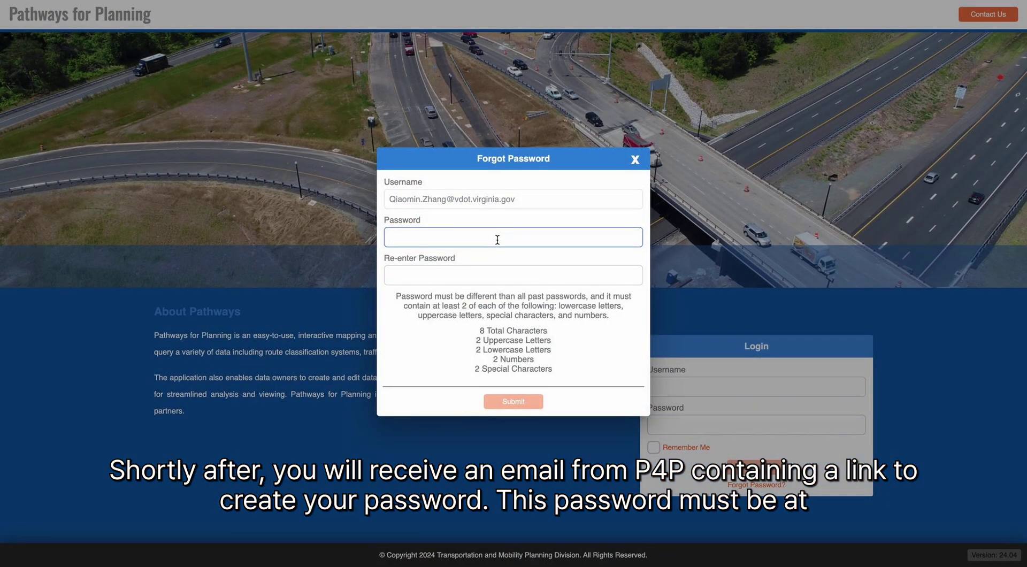
- Create a new compliant password, confirm it in the re-entry field, and submit it
type("•••••")
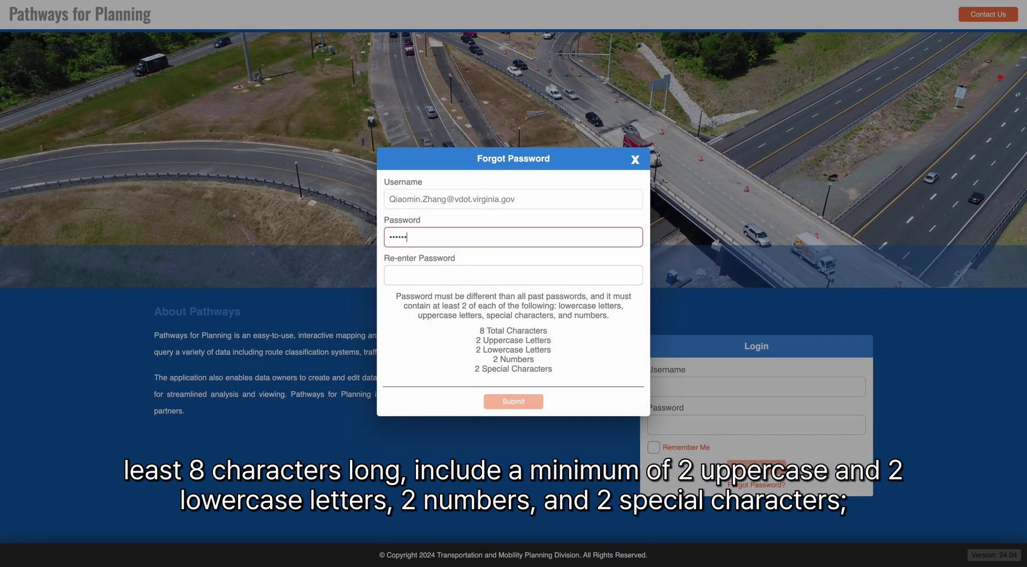
type("•••")
key("Tab")
left_click(483, 239)
type("•")
left_click(468, 272)
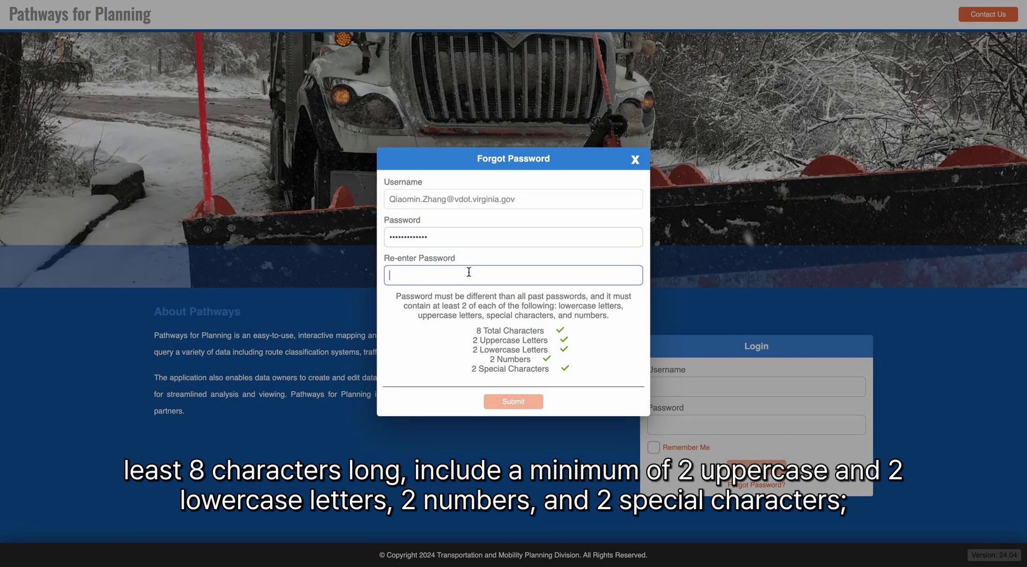
left_click(519, 401)
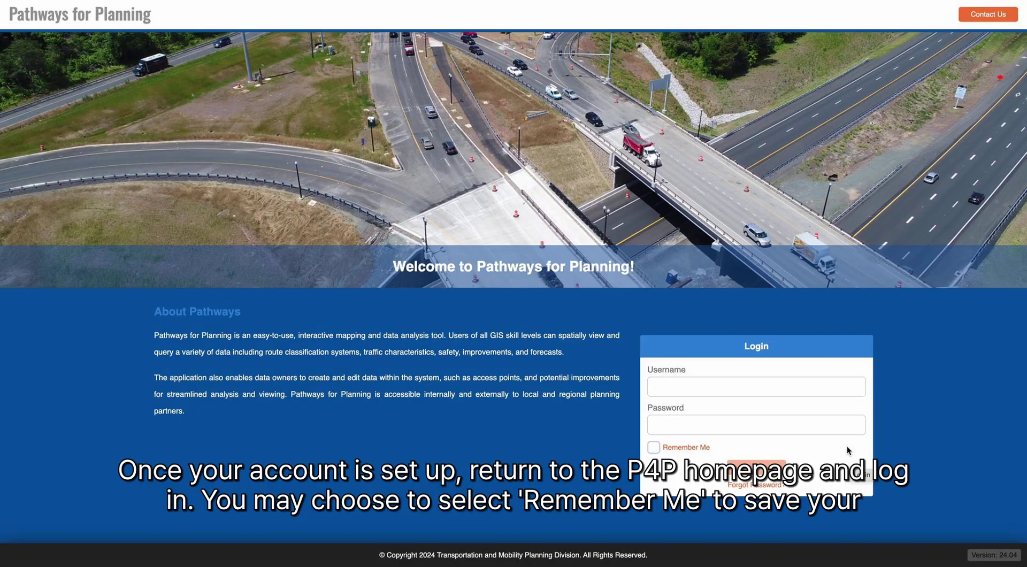
- Log in with the saved username and the account password, with Remember Me ticked
left_click(779, 386)
left_click(779, 413)
left_click(779, 416)
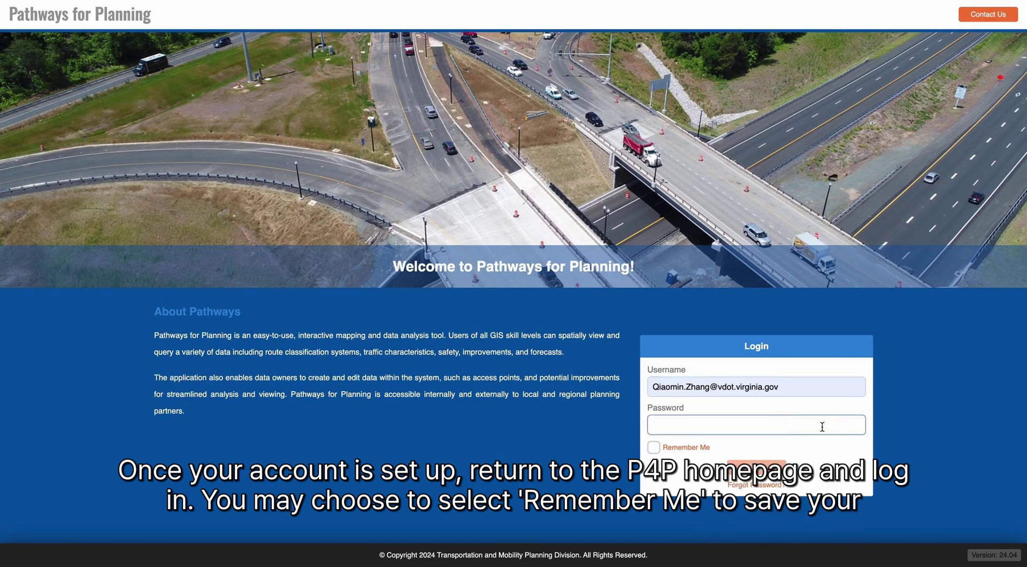
type("••")
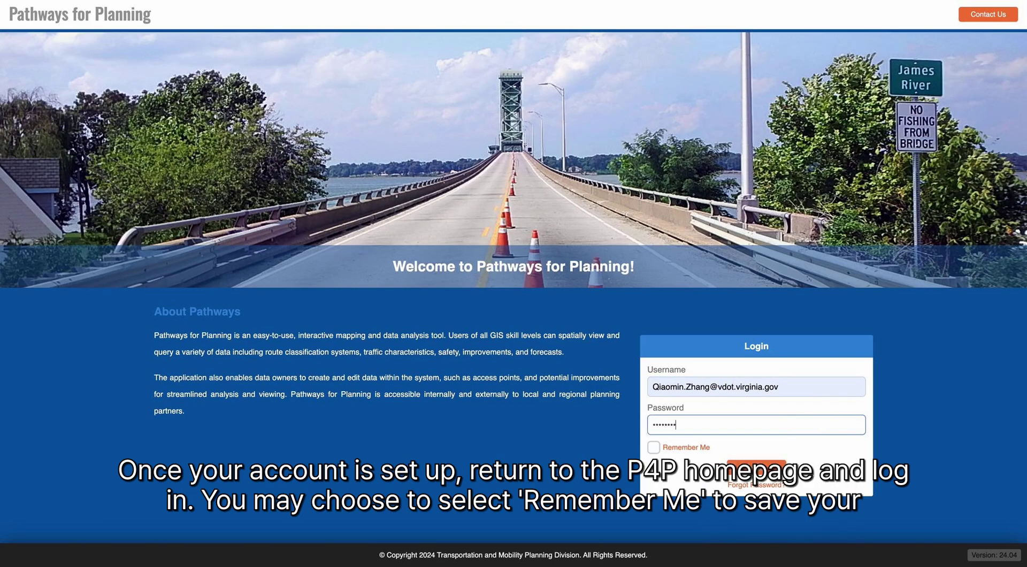
type("••")
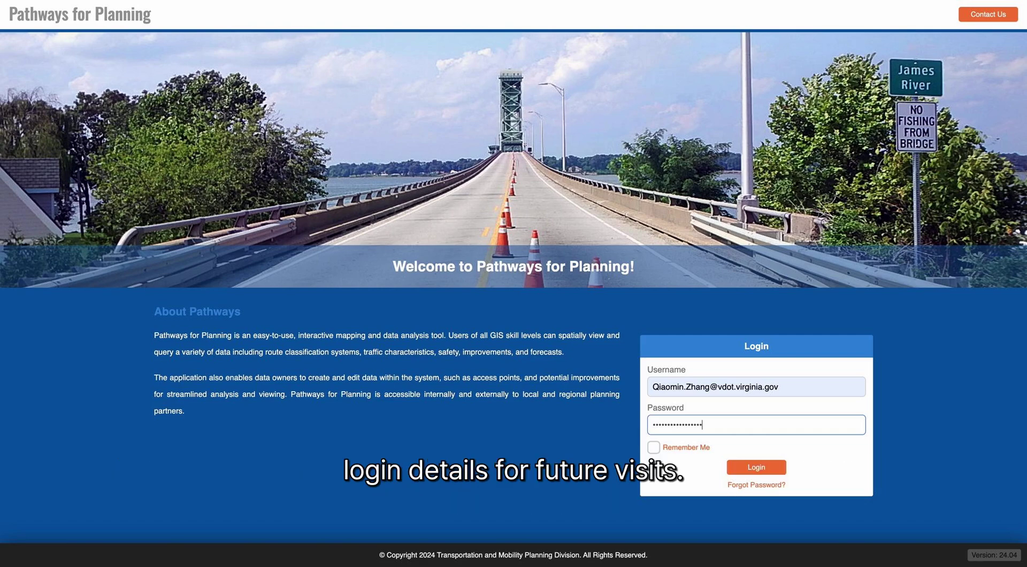
left_click(688, 448)
left_click(771, 467)
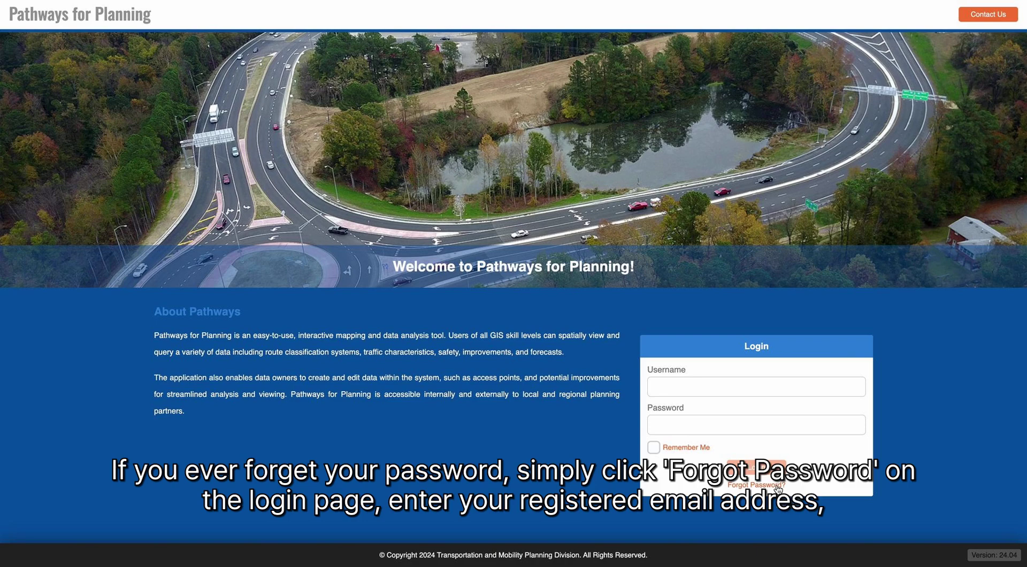
- Request a password reset for the registered email and follow the emailed reset link
left_click(777, 487)
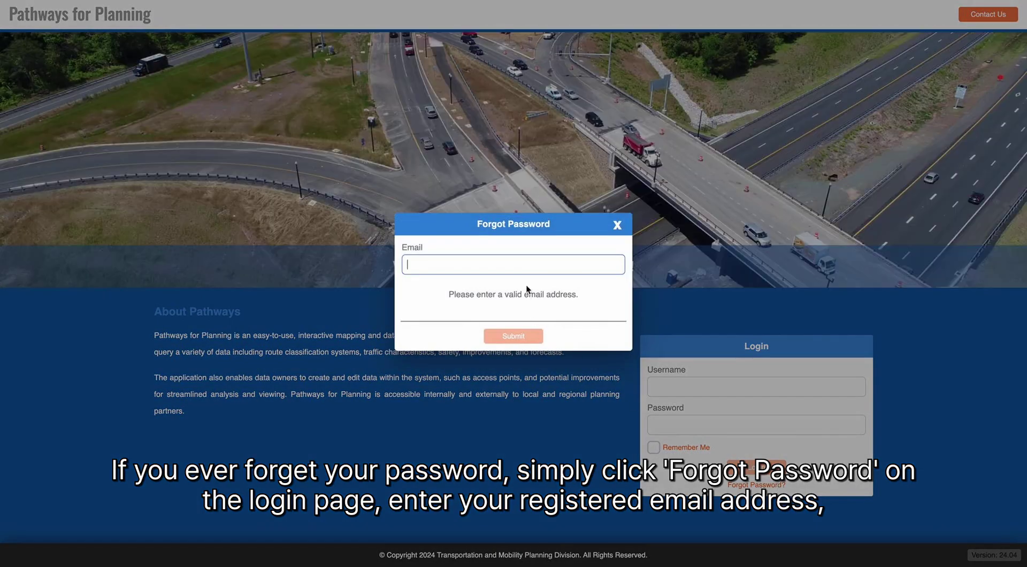
left_click(531, 263)
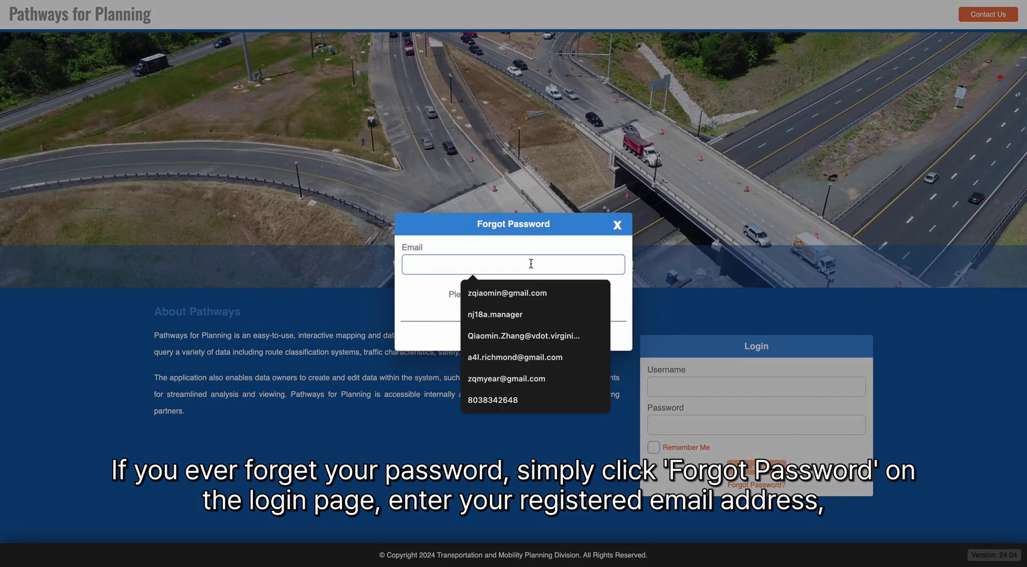
left_click(566, 335)
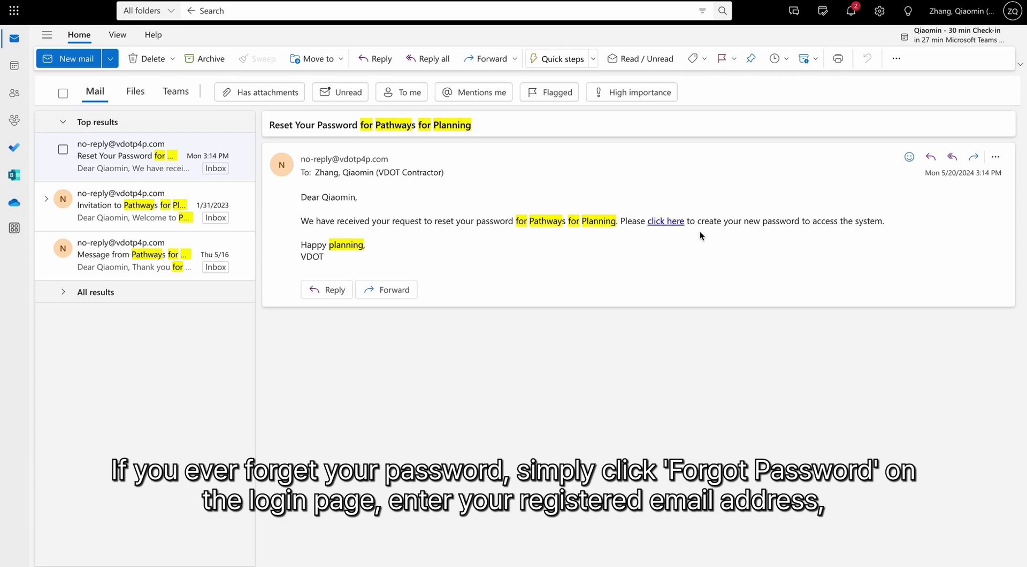
left_click(672, 221)
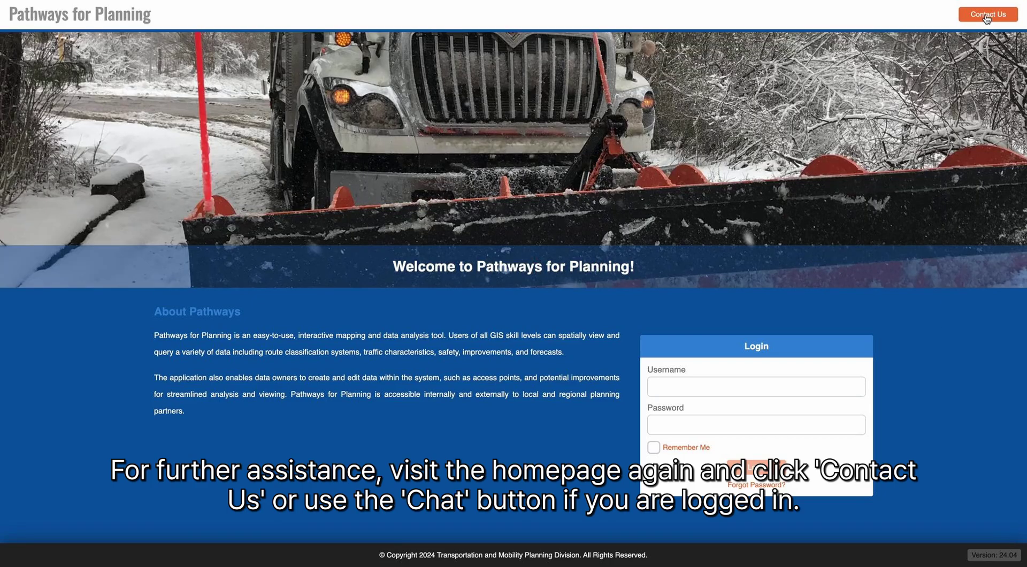
left_click(987, 15)
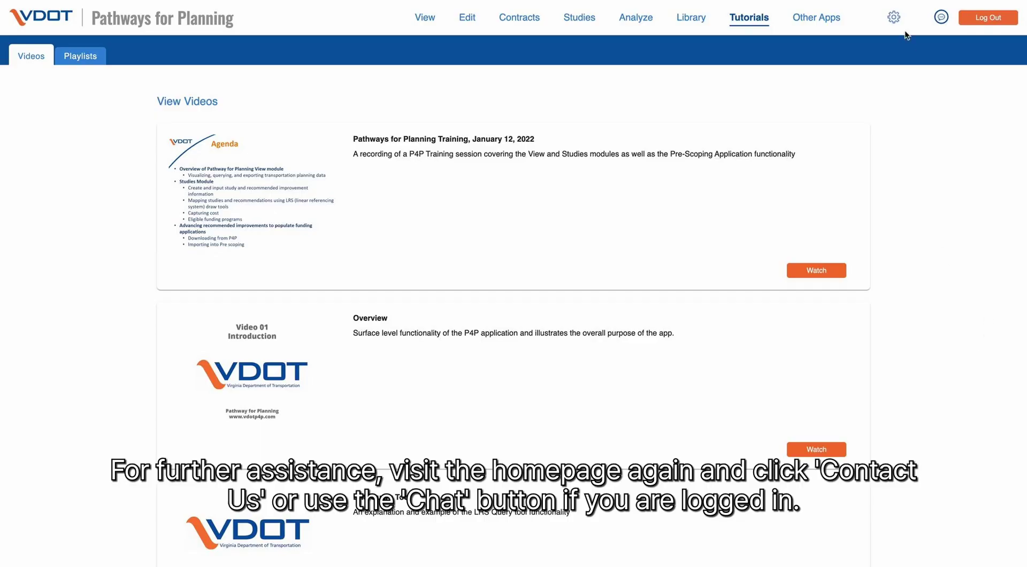
- Start a contact message with subject Other and begin typing a question in Message
left_click(942, 18)
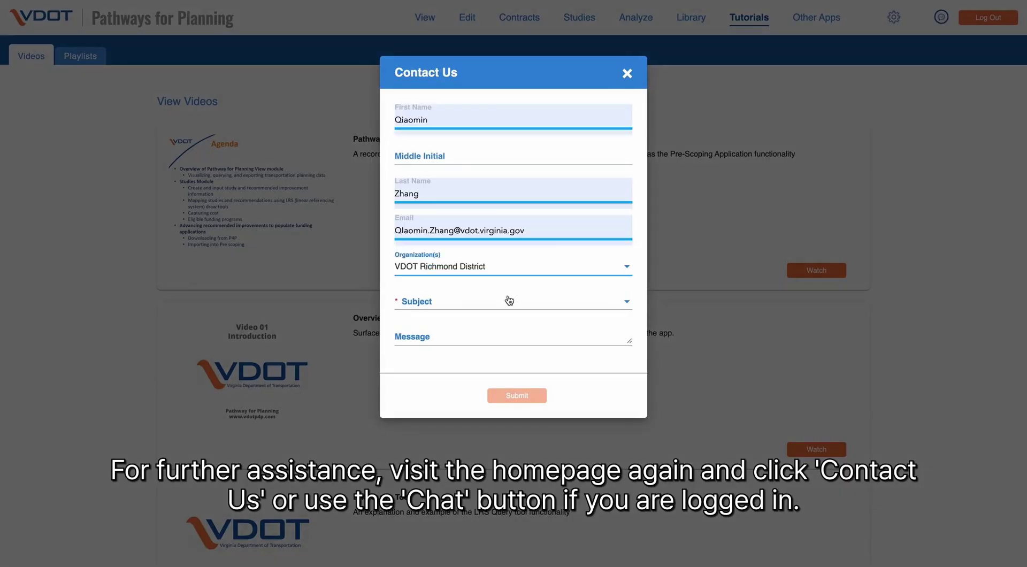
left_click(506, 299)
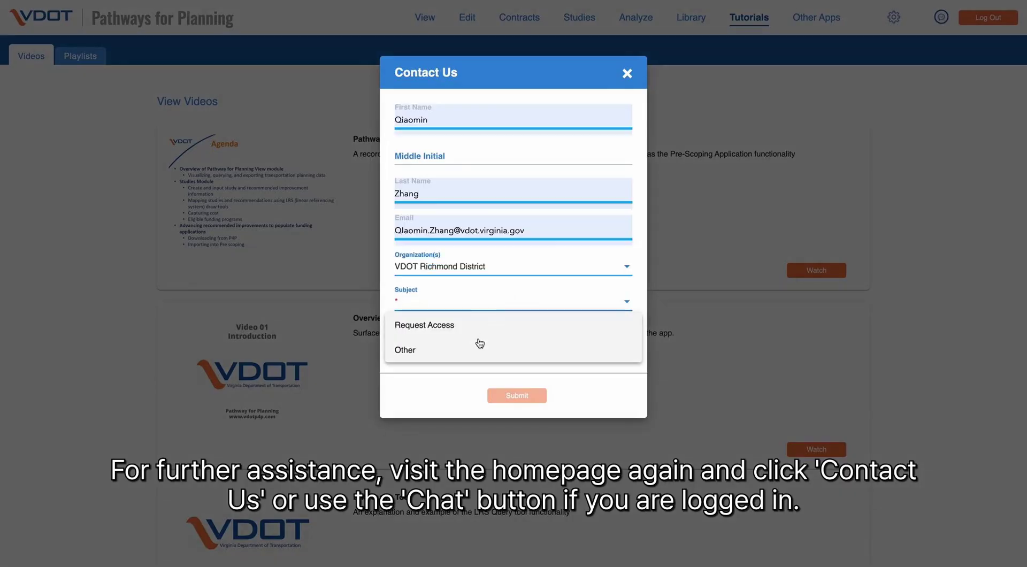
left_click(464, 352)
left_click(462, 344)
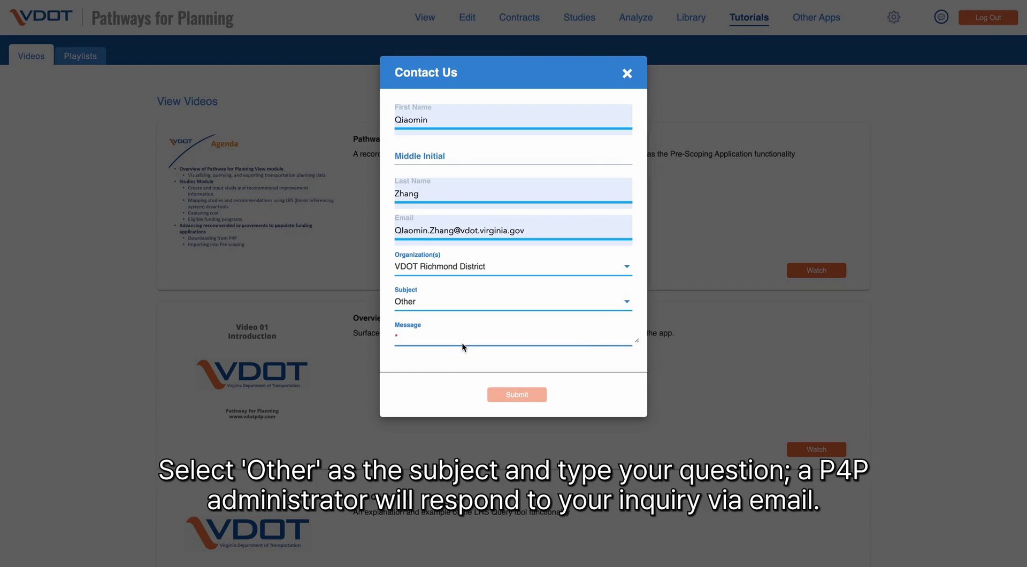
type("Ques")
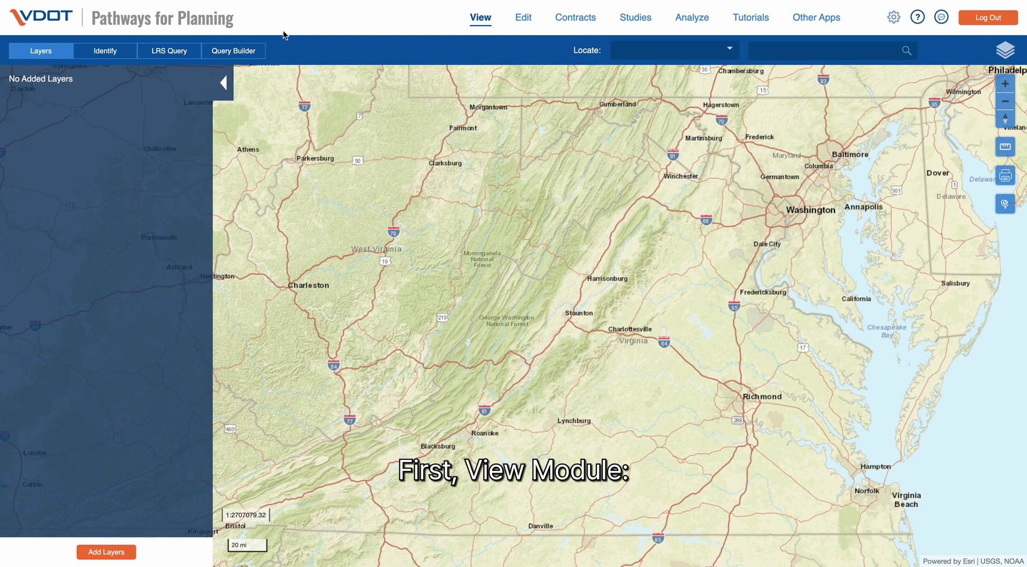
- Look through the Identify, route-and-measures query and custom query panels, then return to Layers
left_click(98, 54)
left_click(157, 52)
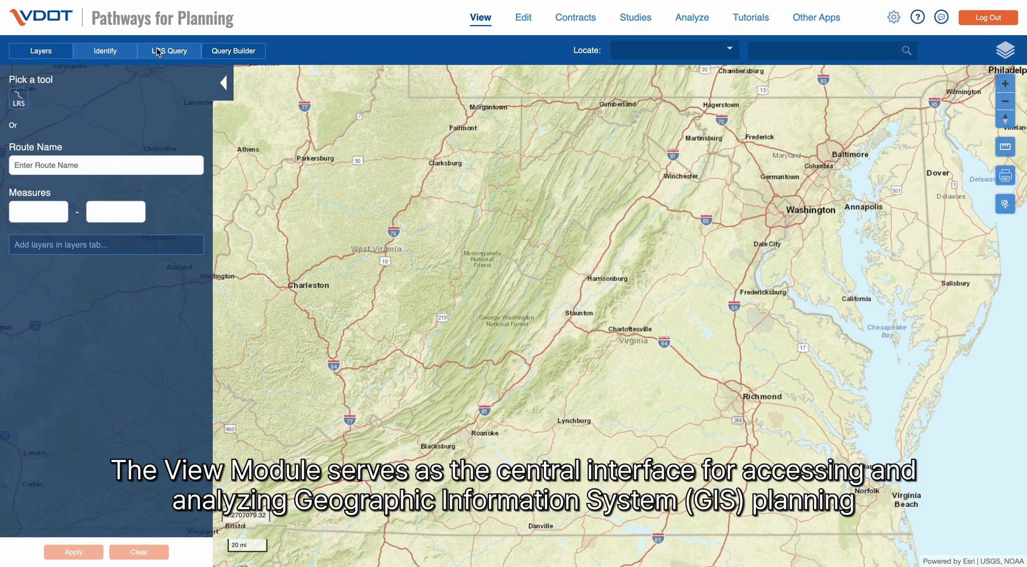
left_click(231, 51)
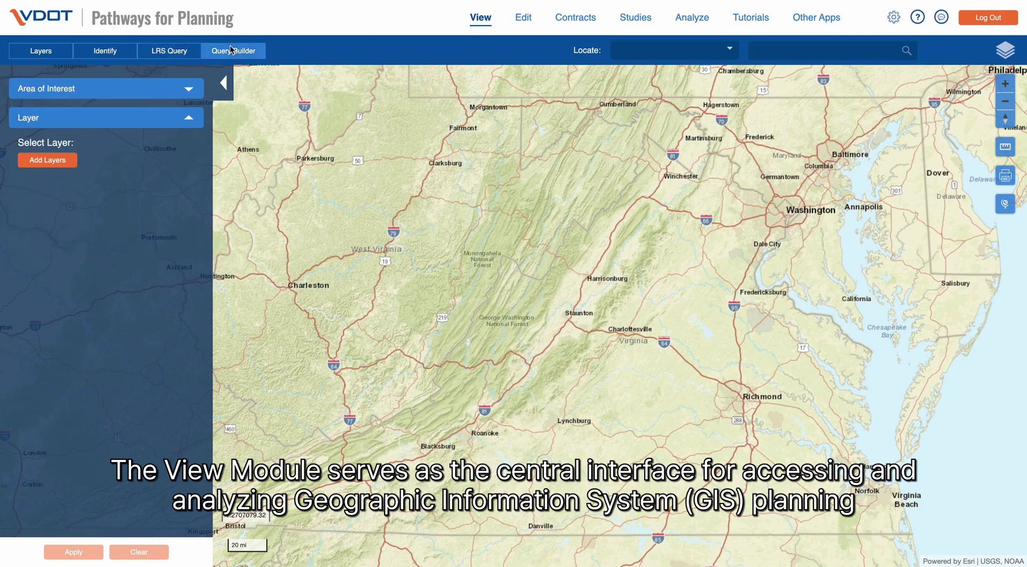
left_click(54, 52)
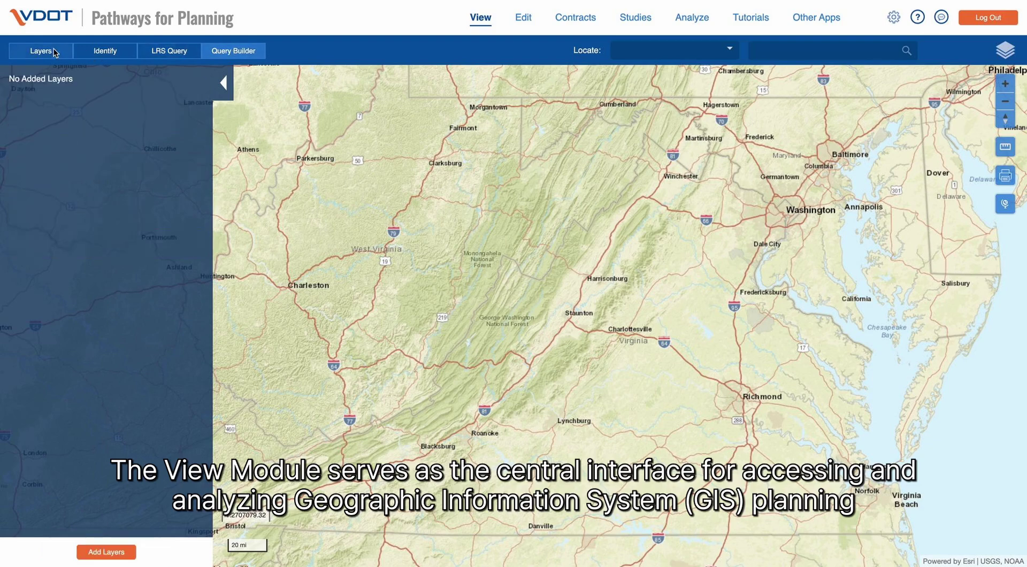
- Open the Add Layers catalogue and expand, then collapse, Boundaries and its Jurisdictional subcategory
left_click(109, 552)
scroll(598, 267, "down", 3)
scroll(598, 268, "down", 3)
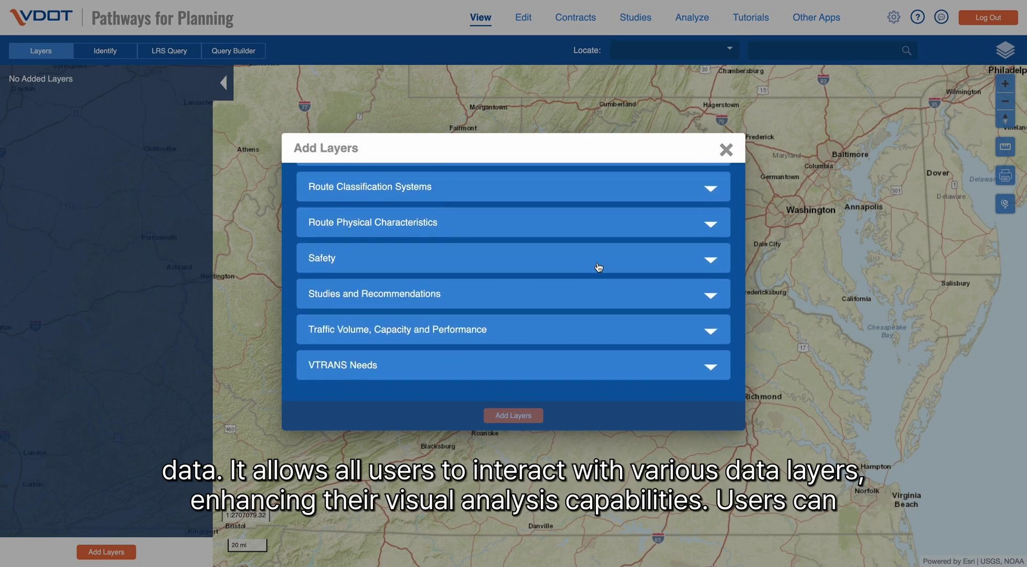
scroll(598, 267, "up", 5)
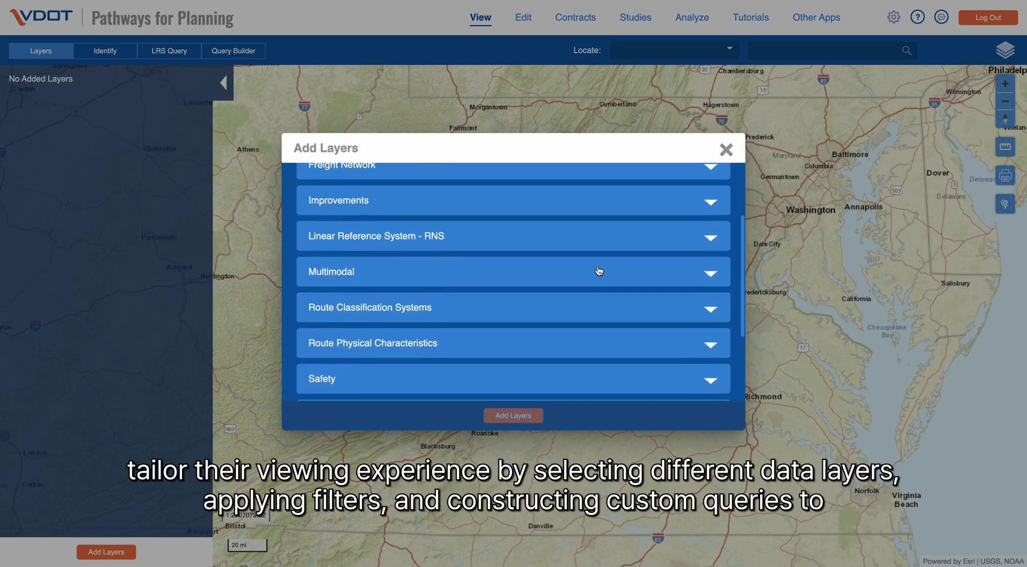
scroll(598, 270, "up", 2)
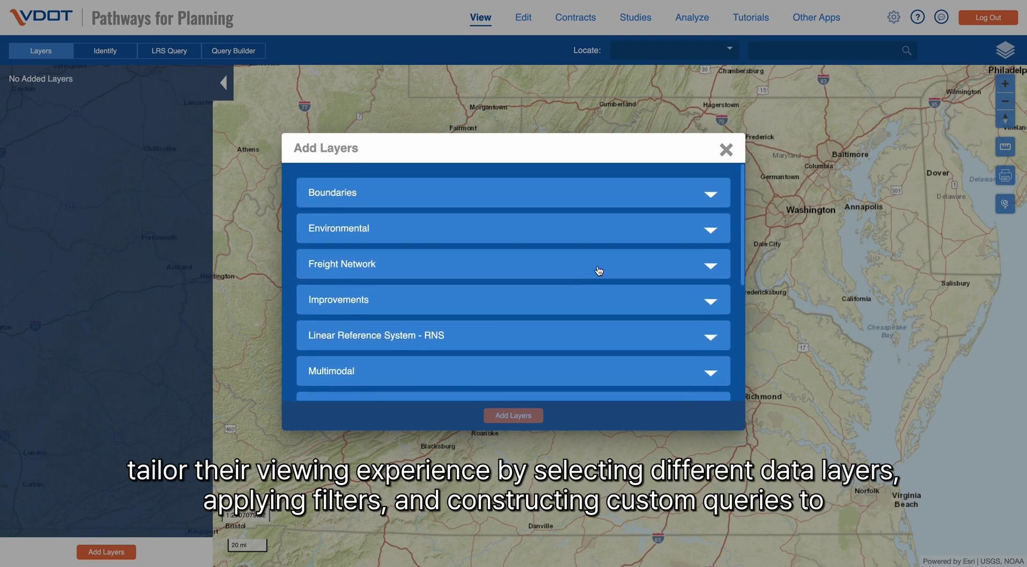
left_click(587, 198)
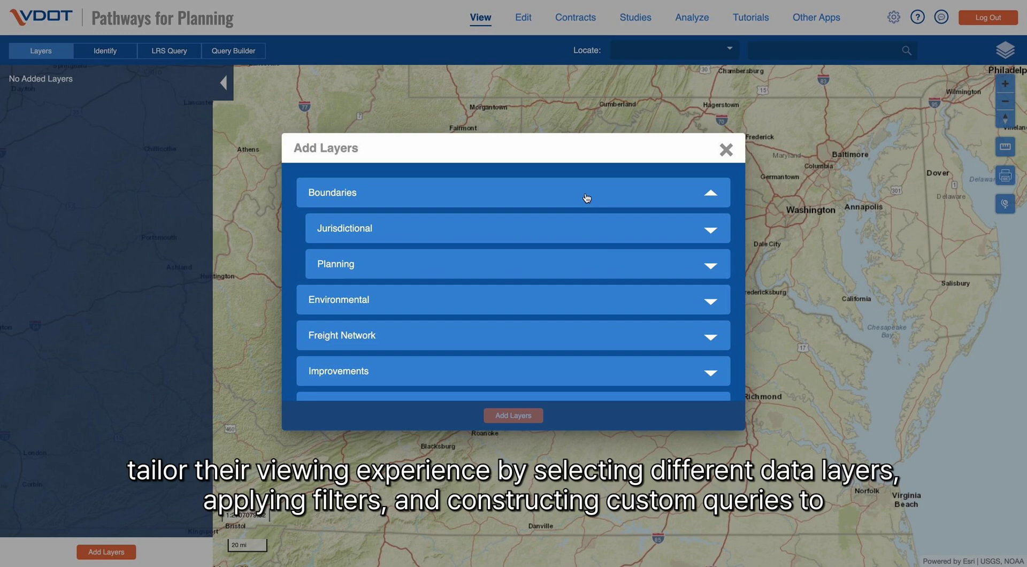
left_click(598, 239)
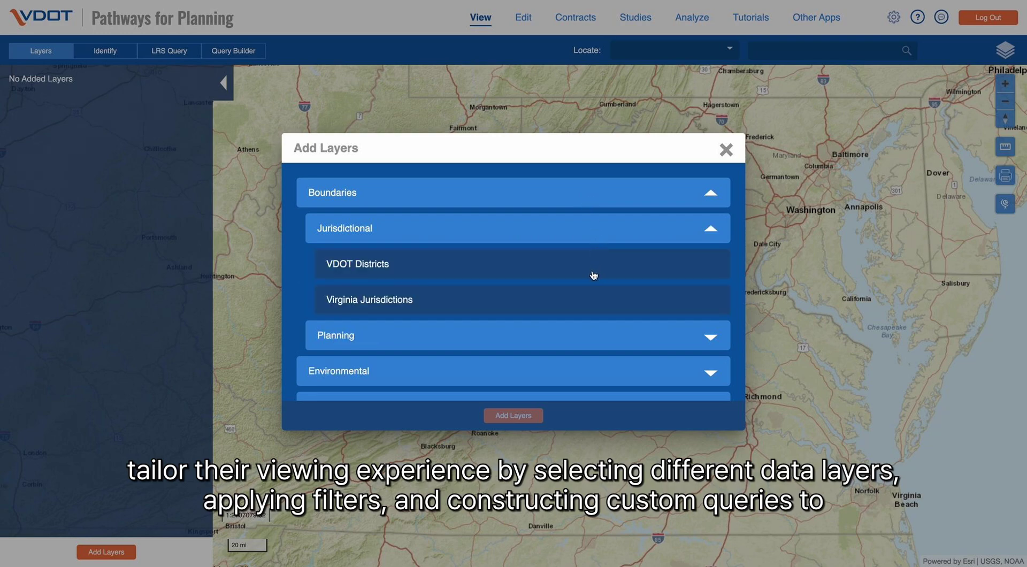
left_click(601, 207)
- Expand Studies and Recommendations and Traffic Volume, Capacity and Performance, then close the catalogue
scroll(587, 326, "down", 3)
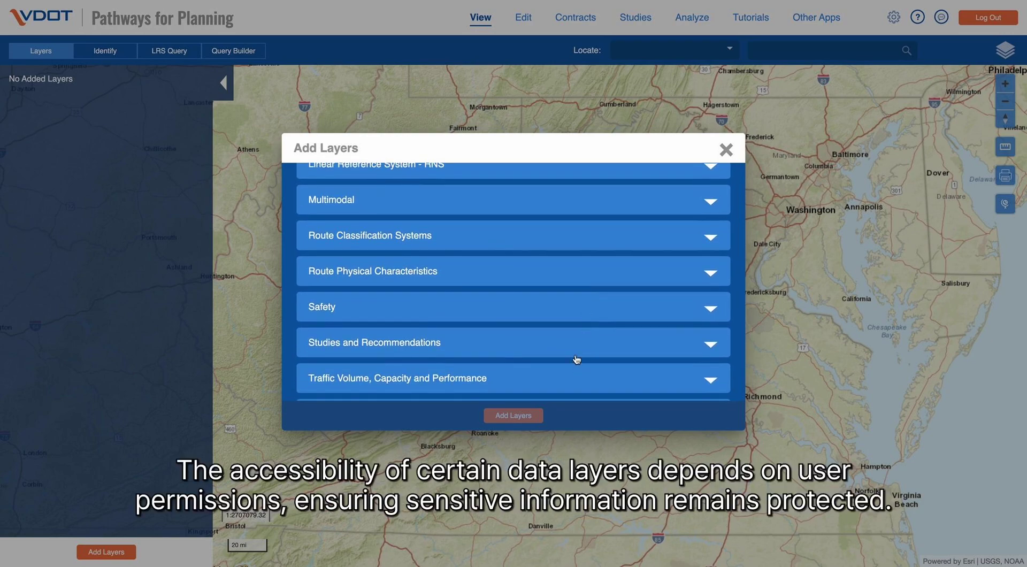
left_click(576, 355)
scroll(577, 359, "down", 3)
scroll(577, 357, "down", 1)
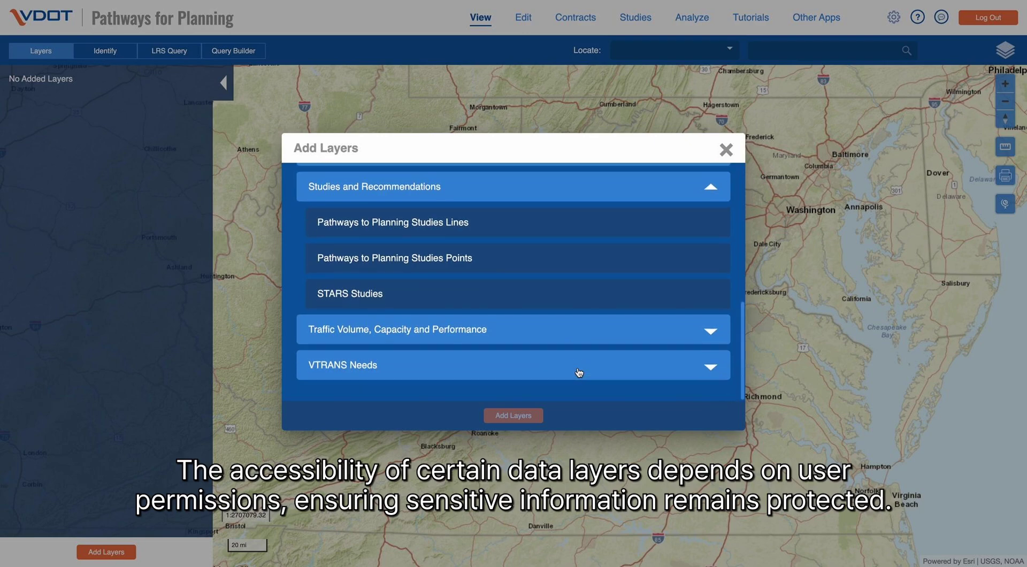
left_click(579, 335)
scroll(579, 336, "down", 3)
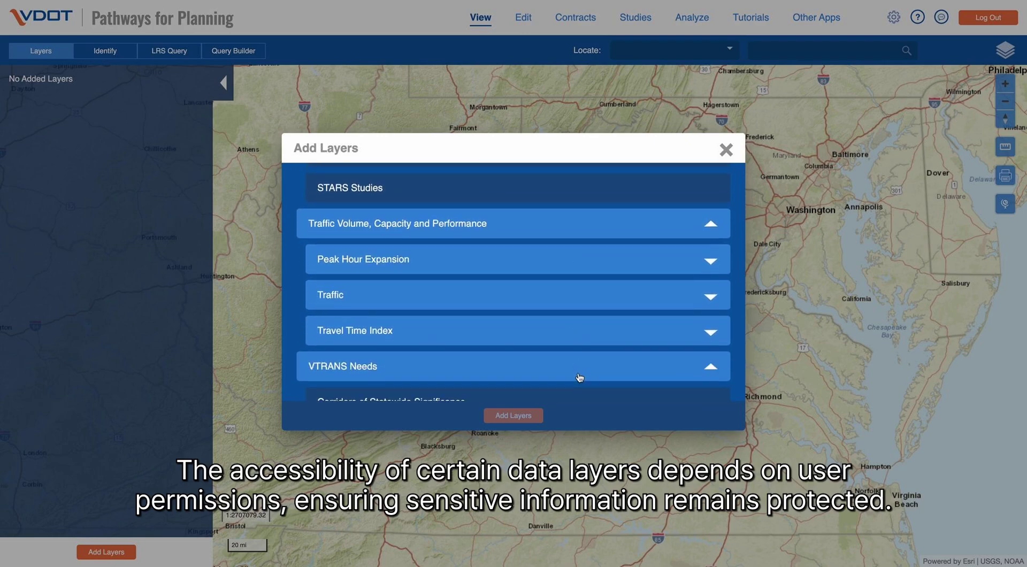
scroll(613, 341, "down", 3)
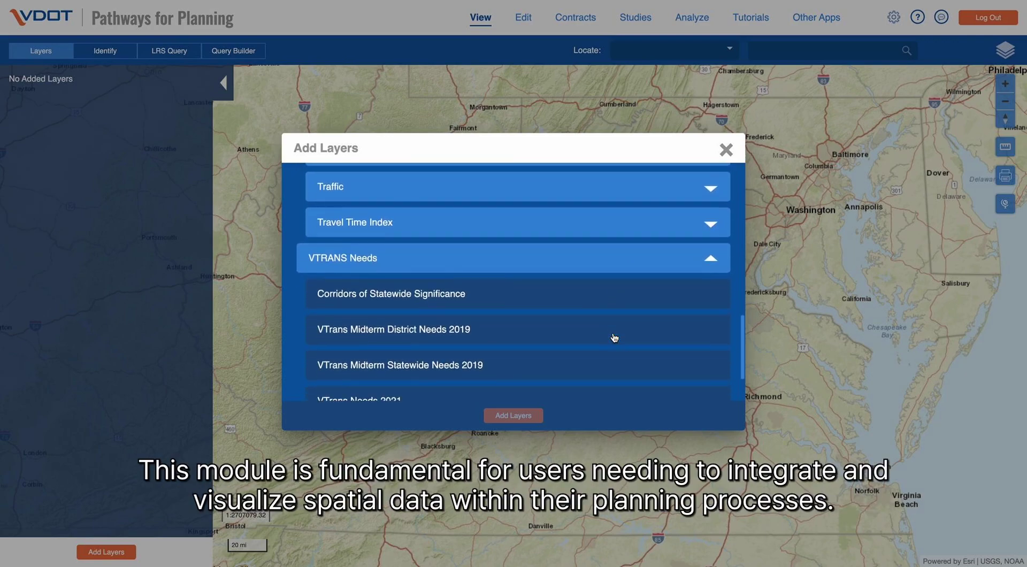
scroll(613, 338, "down", 1)
scroll(613, 337, "up", 5)
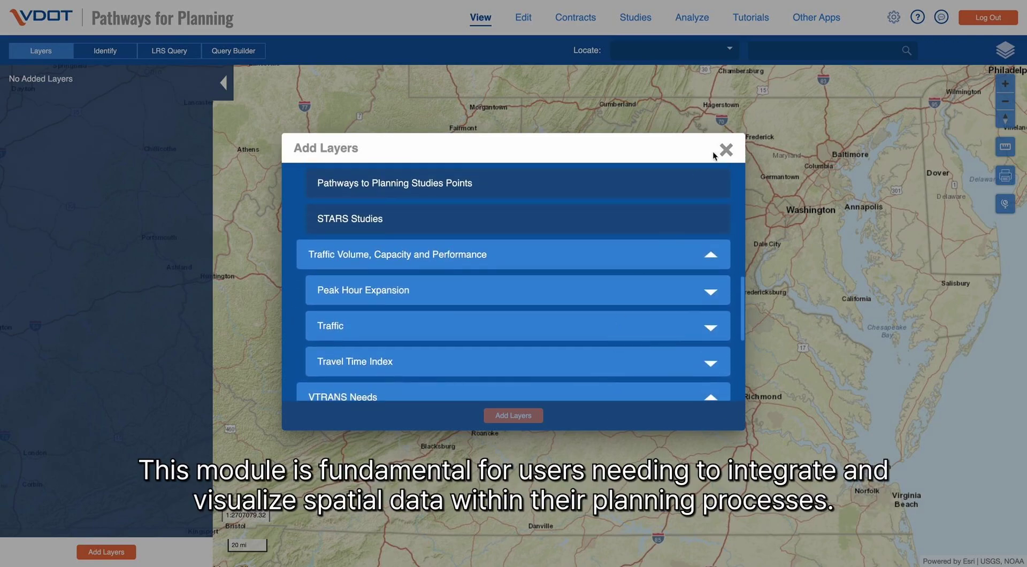
left_click(726, 150)
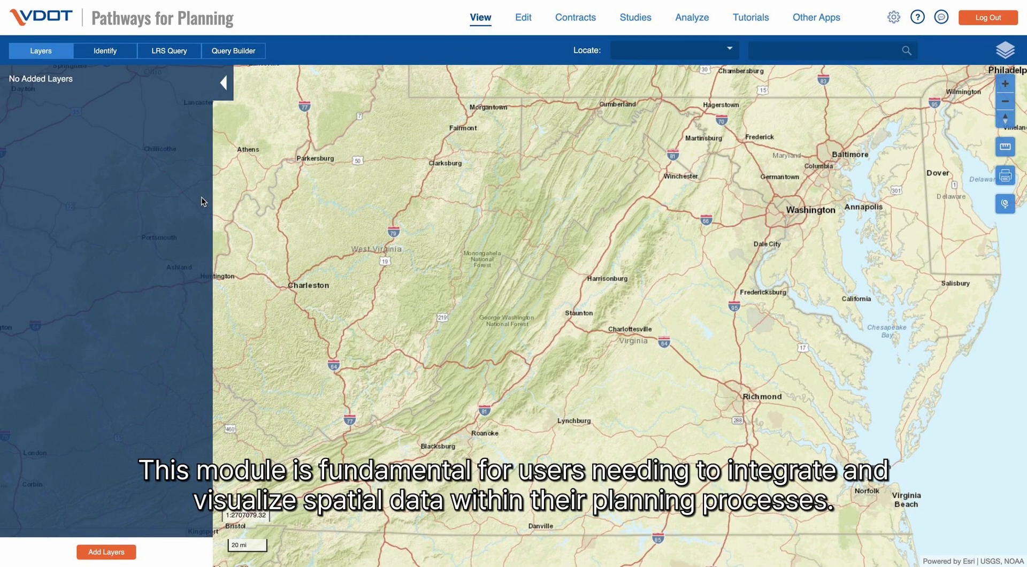
- Switch to Edit and view its Managed Data, Review, Identify, LRS Query and Layers panels
left_click(524, 22)
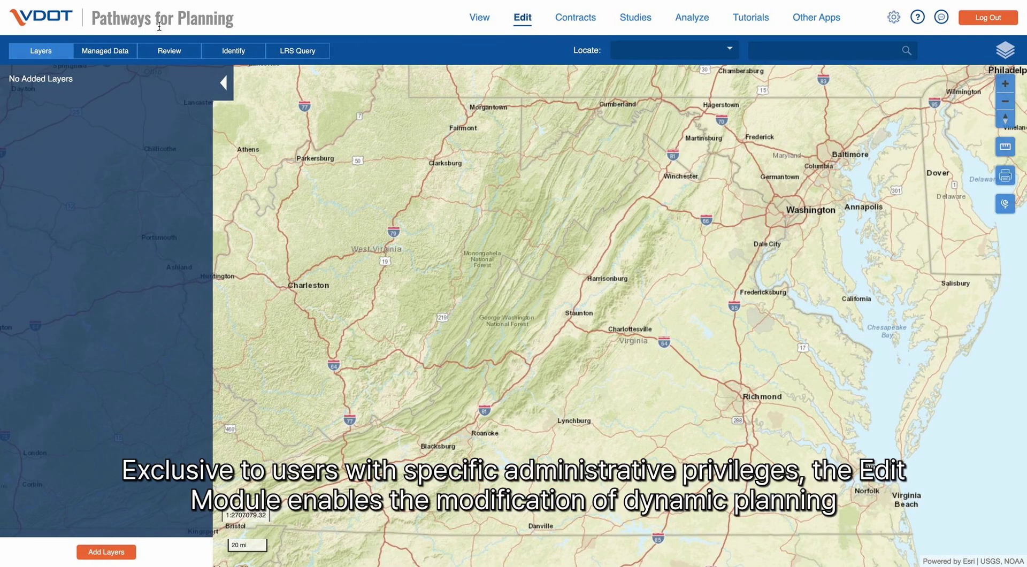
left_click(117, 50)
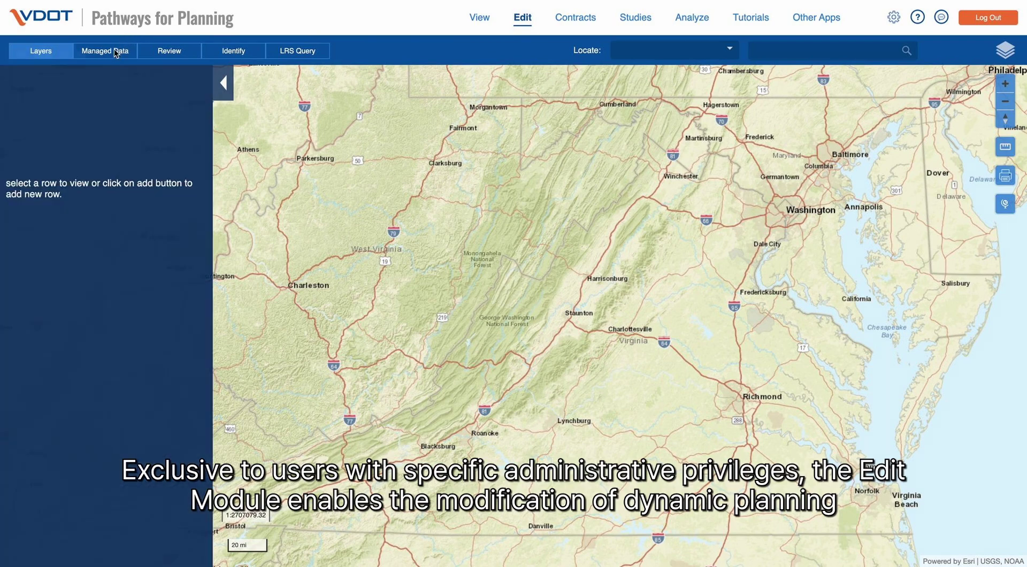
left_click(166, 55)
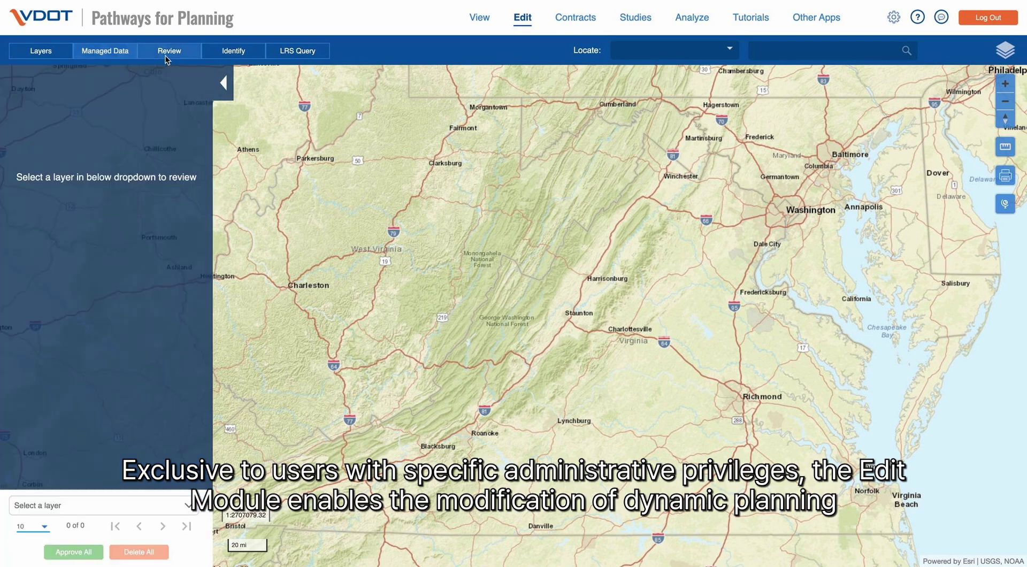
left_click(217, 58)
left_click(273, 54)
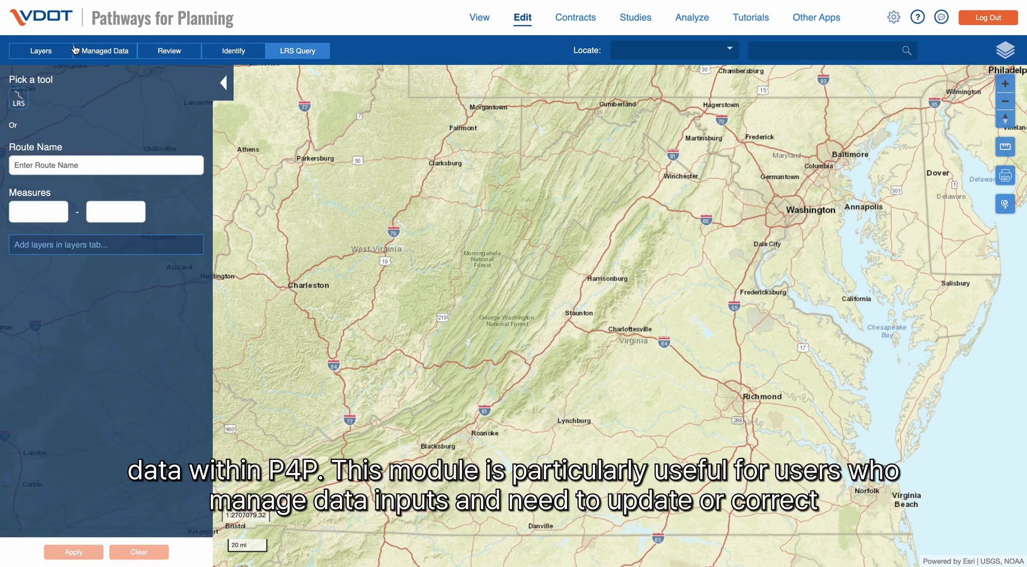
left_click(55, 50)
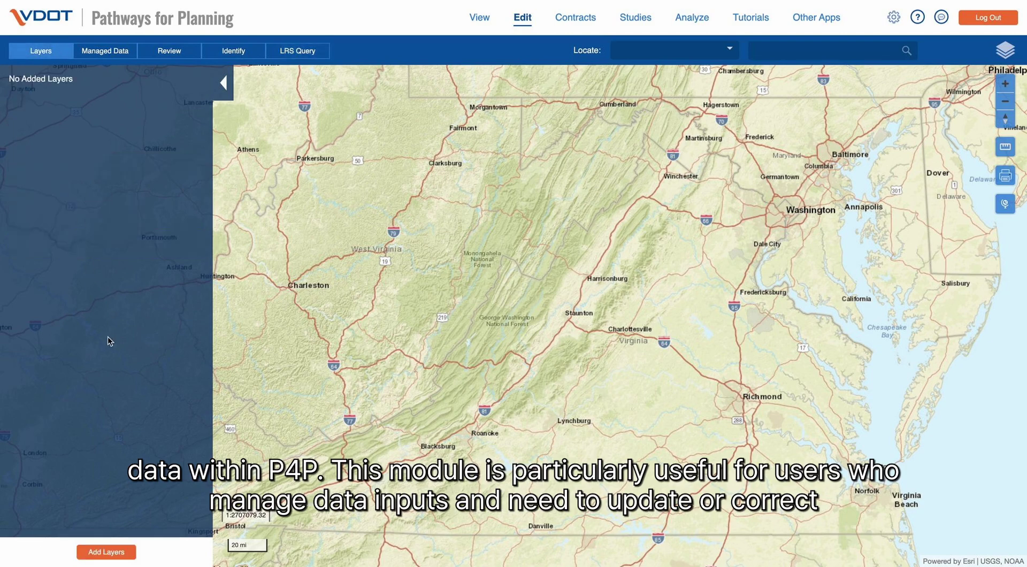
- Open the Add Layers catalogue and expand, then collapse, the Boundaries category
left_click(119, 554)
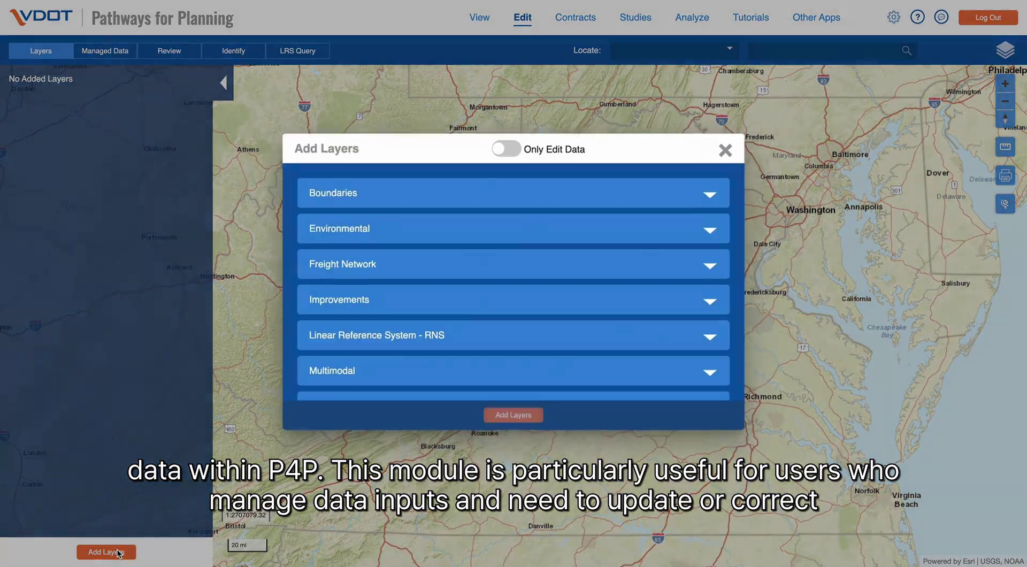
scroll(597, 268, "down", 1)
scroll(597, 268, "down", 3)
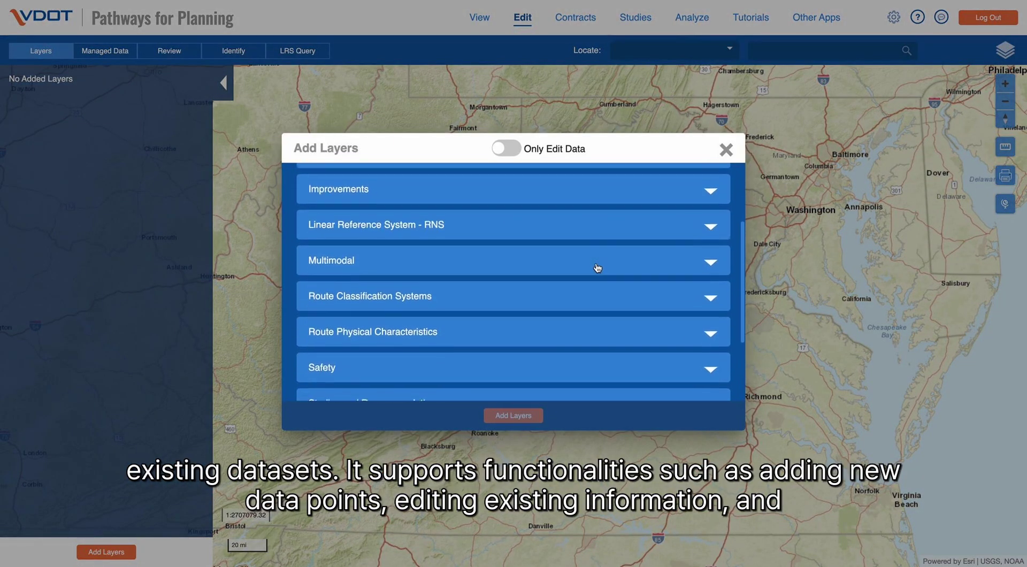
scroll(597, 268, "up", 5)
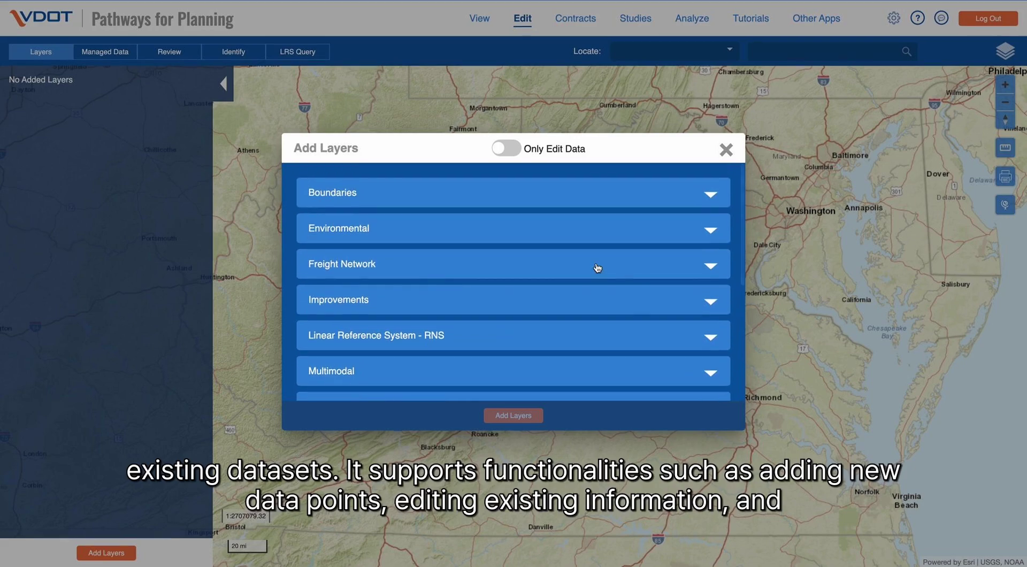
left_click(583, 193)
left_click(583, 194)
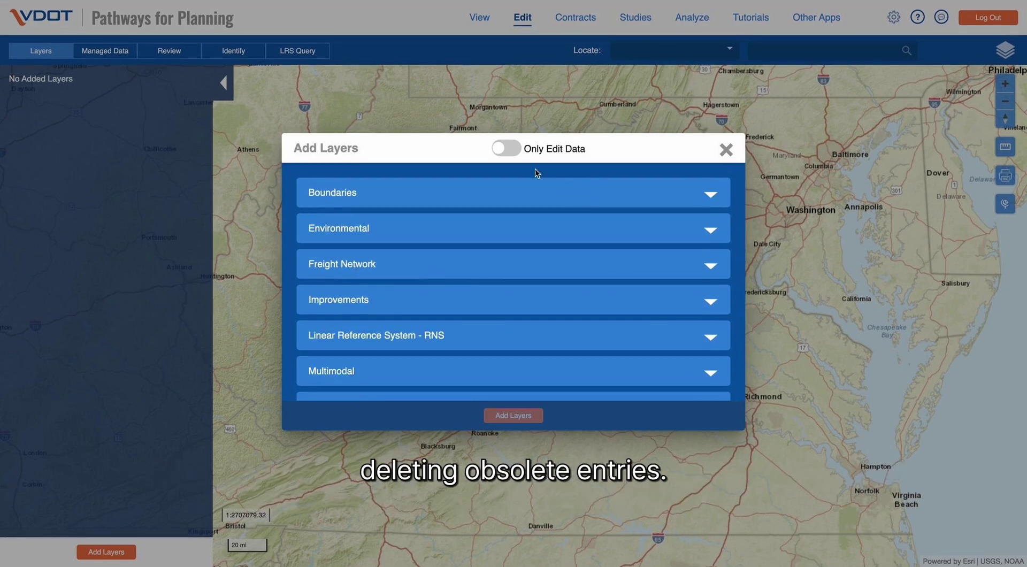
- Filter to Only Edit Data, expand Multimodal, Route Classification and Route Physical Characteristics, then close
left_click(507, 150)
left_click(510, 189)
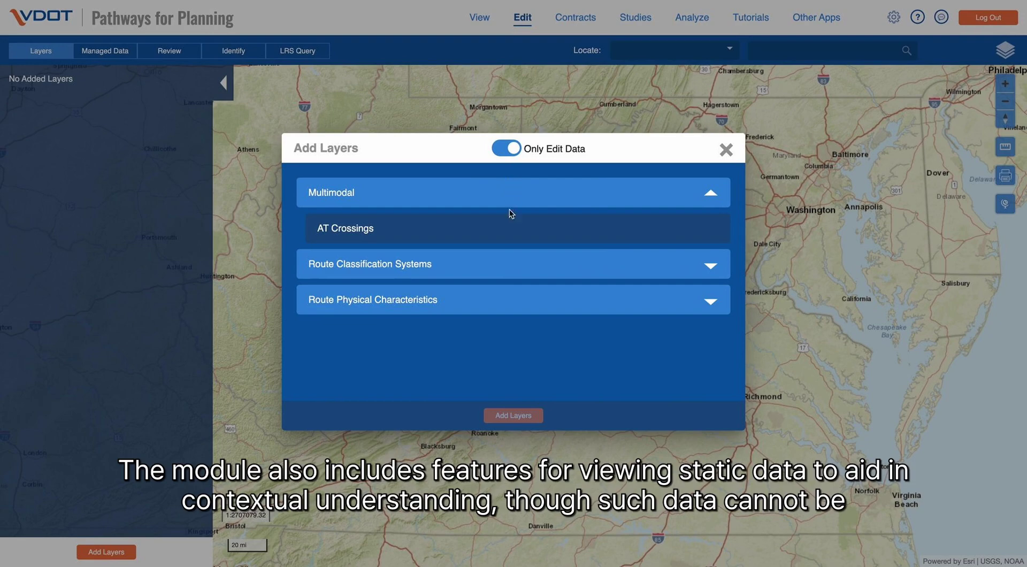
left_click(503, 277)
left_click(500, 336)
scroll(502, 336, "down", 1)
scroll(501, 336, "up", 1)
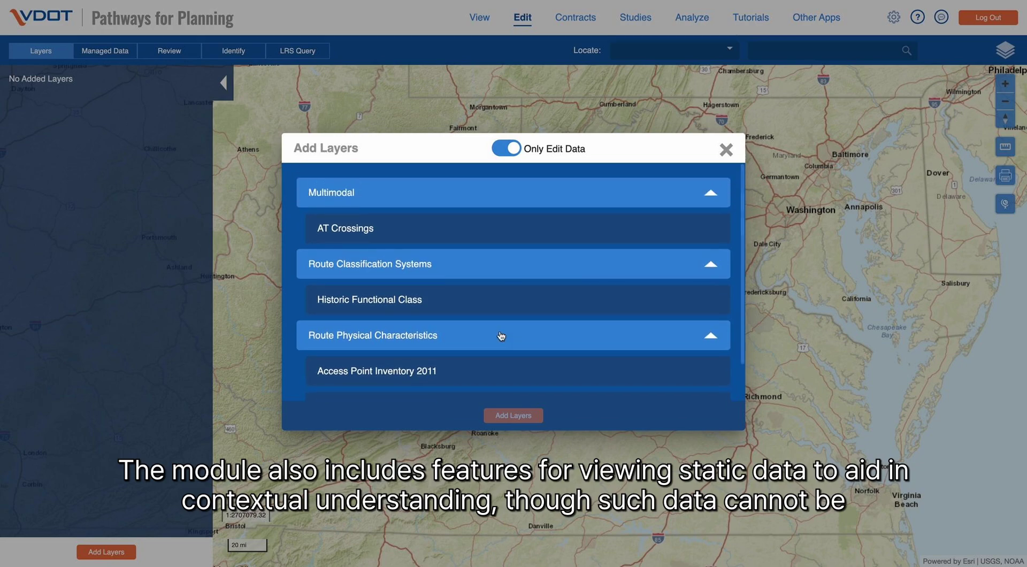
left_click(506, 149)
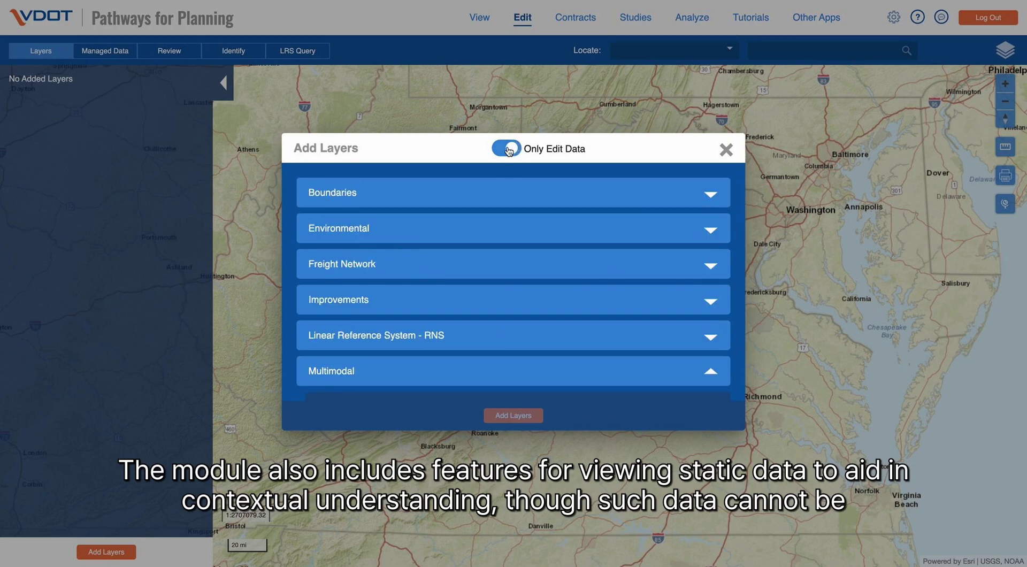
left_click(726, 152)
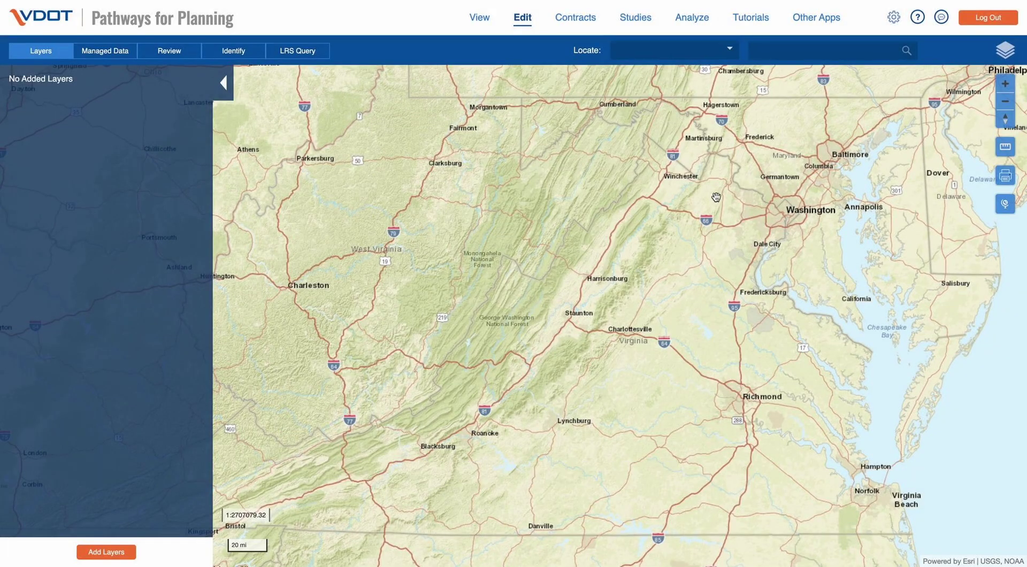
left_click(583, 21)
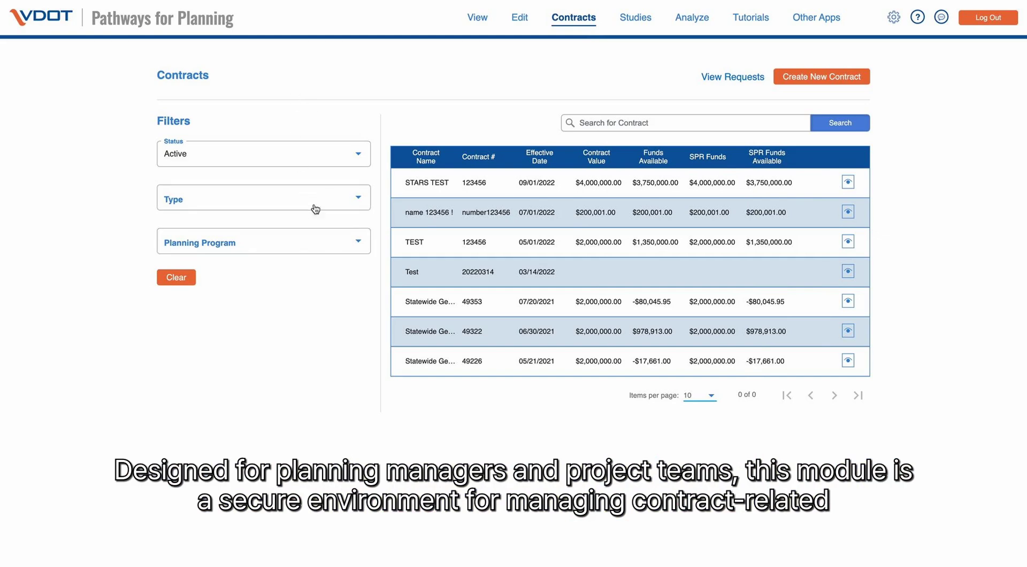
- Check the contract status, type and planning program filter options without changing them
left_click(311, 151)
left_click(324, 126)
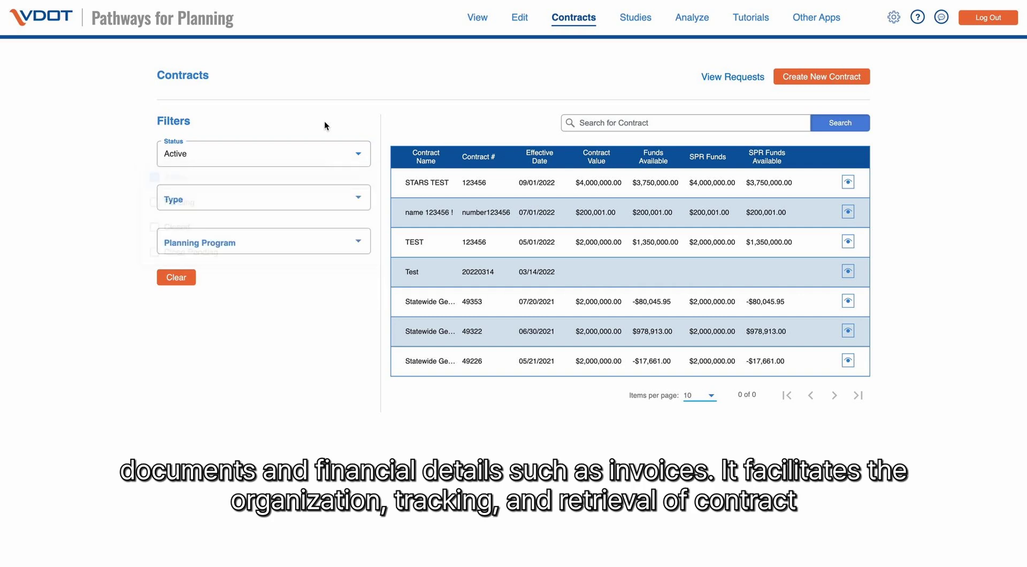
left_click(322, 204)
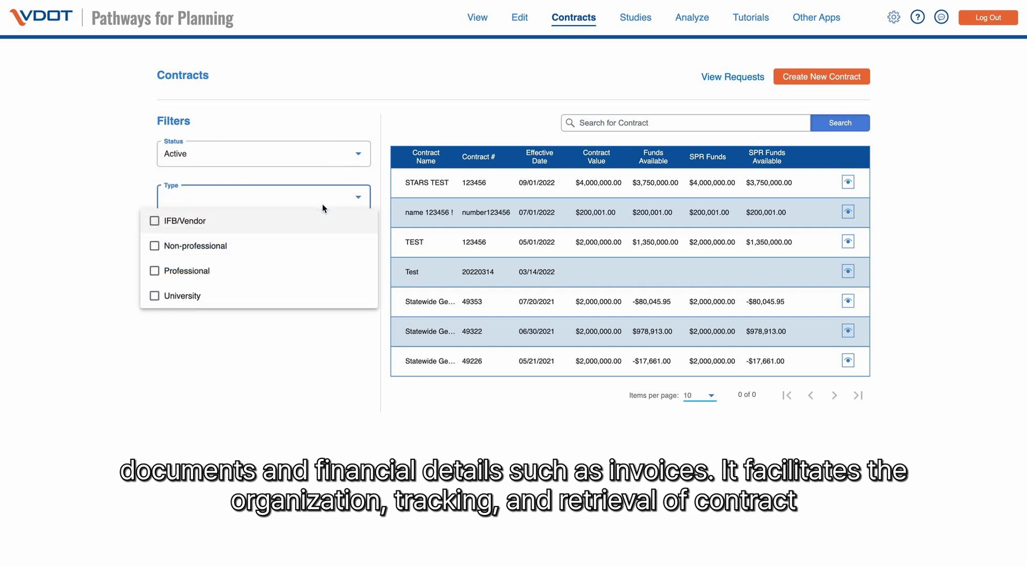
left_click(343, 323)
left_click(354, 240)
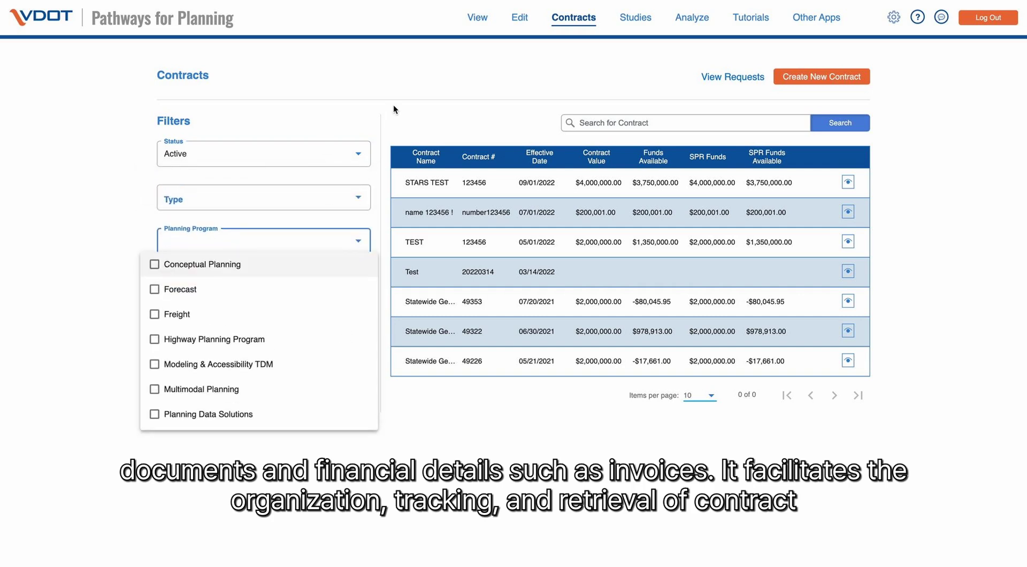
left_click(458, 104)
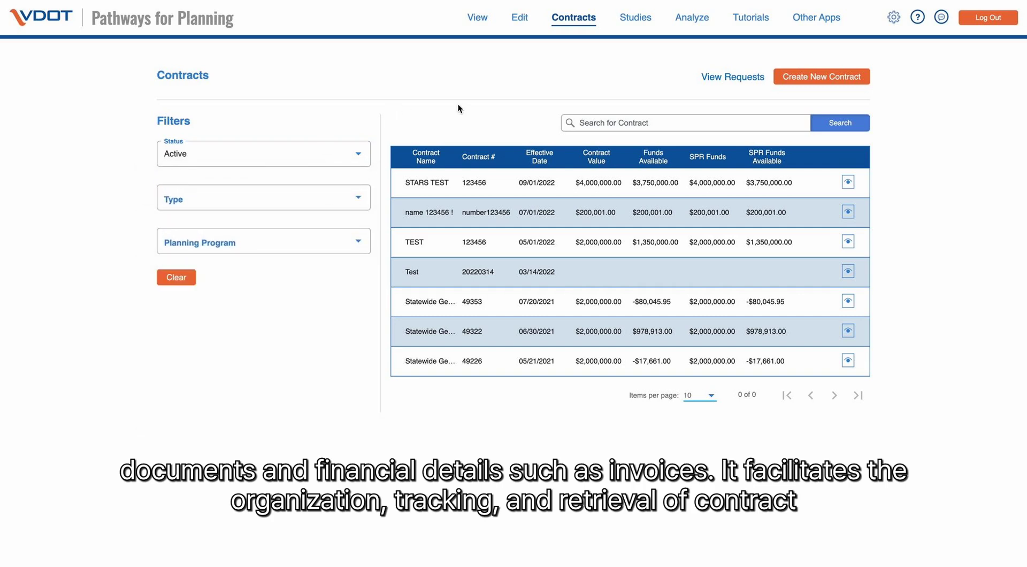
- Review the STARS TEST contract's details page, then return to the contracts list
left_click(849, 183)
scroll(840, 245, "down", 3)
scroll(841, 245, "down", 3)
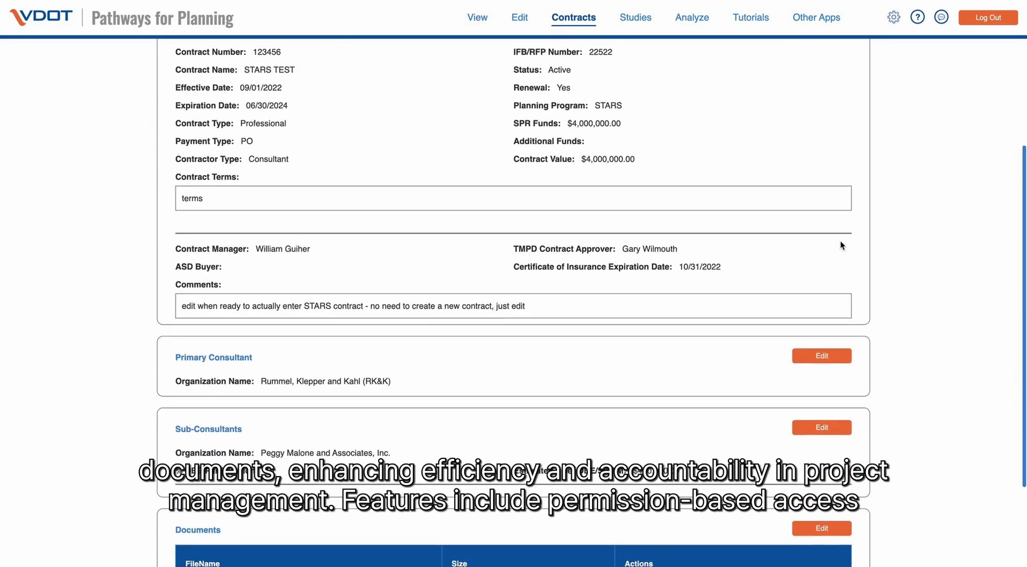
scroll(841, 245, "up", 3)
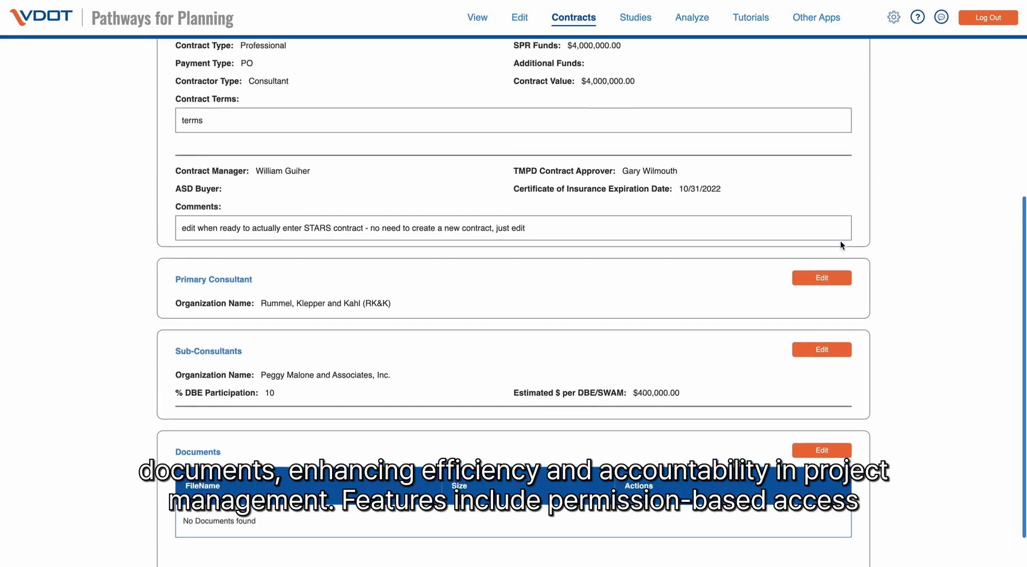
scroll(840, 246, "up", 2)
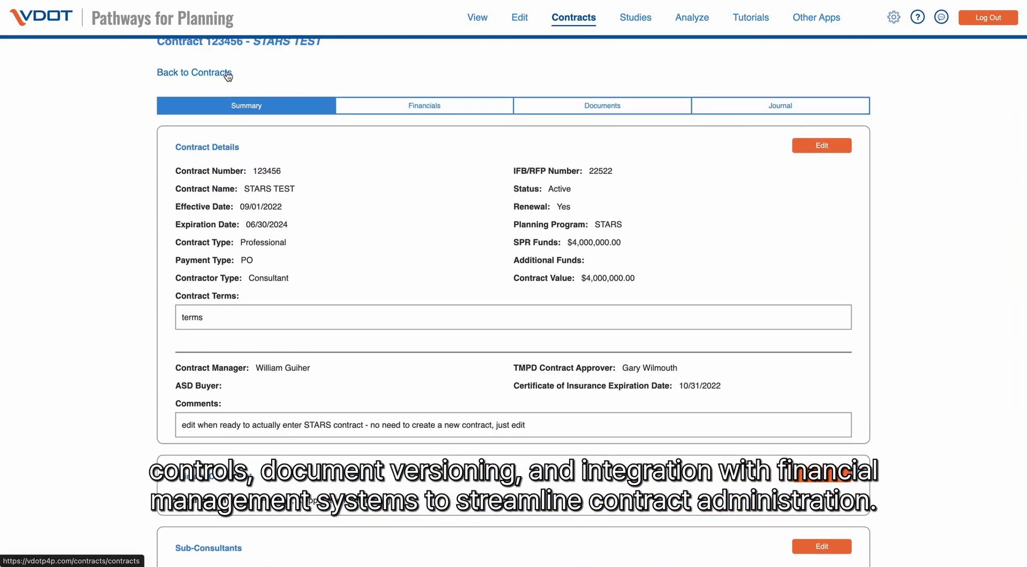
left_click(231, 73)
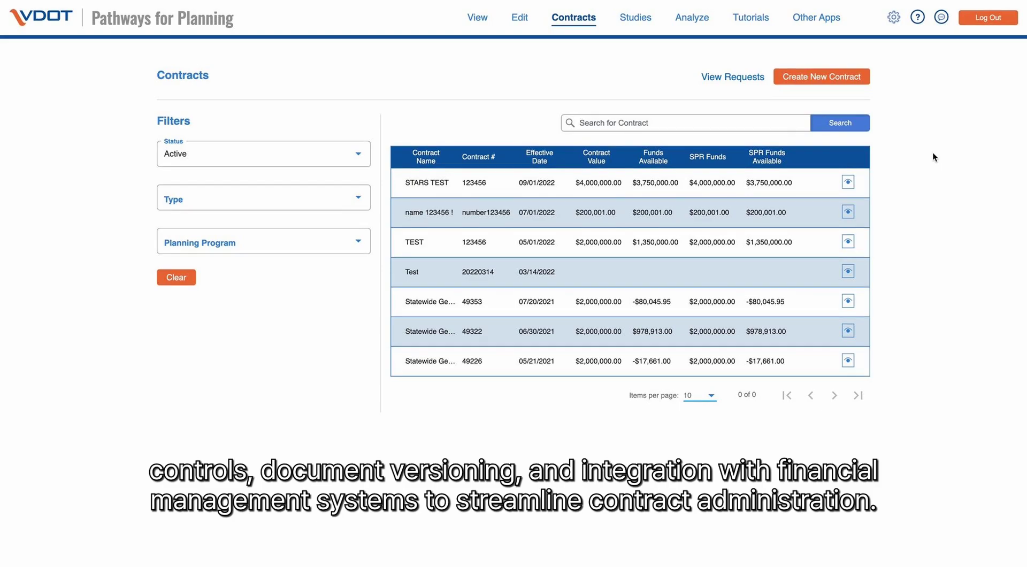
- Open Studies, preview the studies on the Virginia map view, then return to the table view
left_click(639, 24)
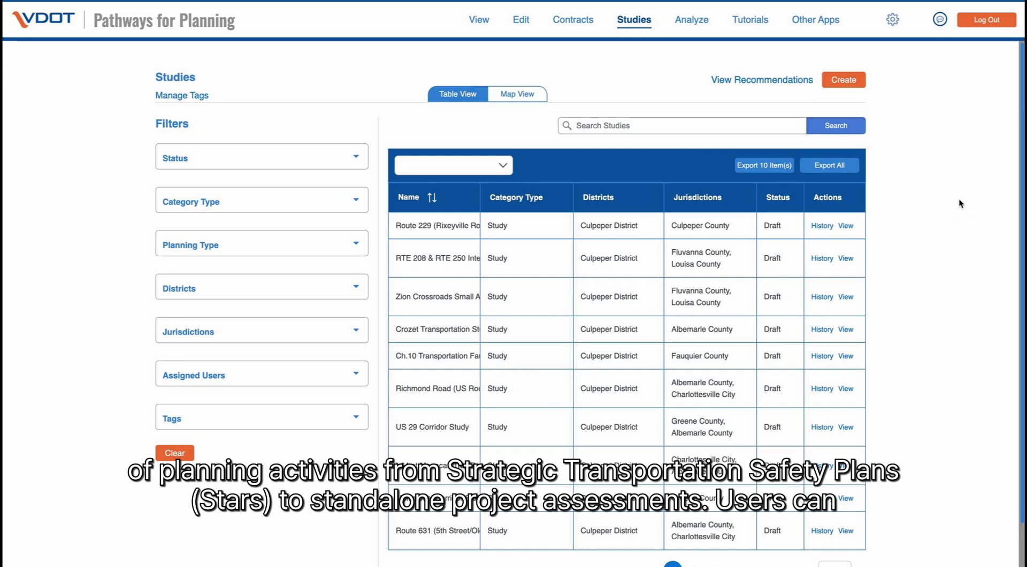
scroll(953, 289, "down", 1)
scroll(953, 298, "up", 1)
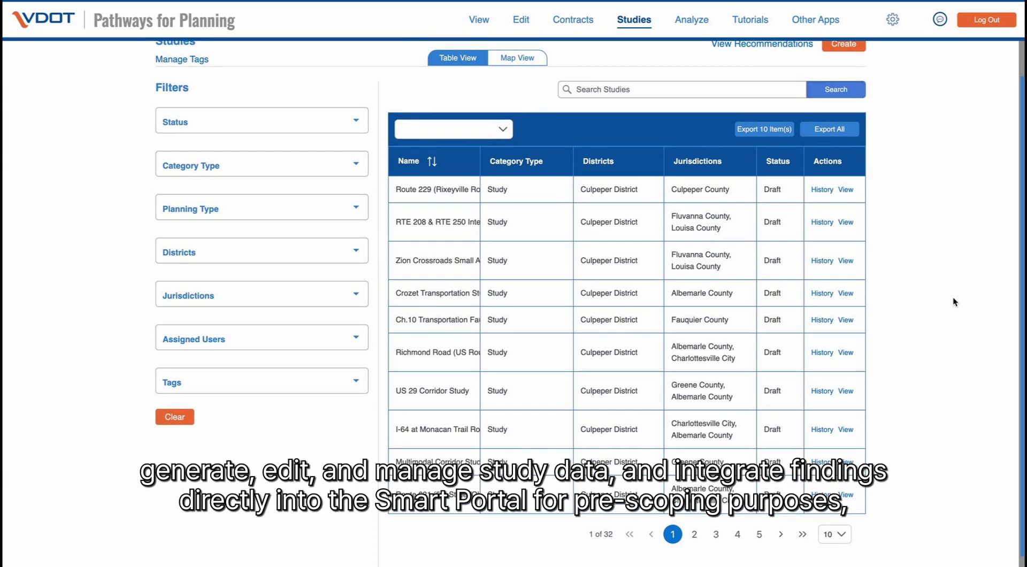
left_click(519, 57)
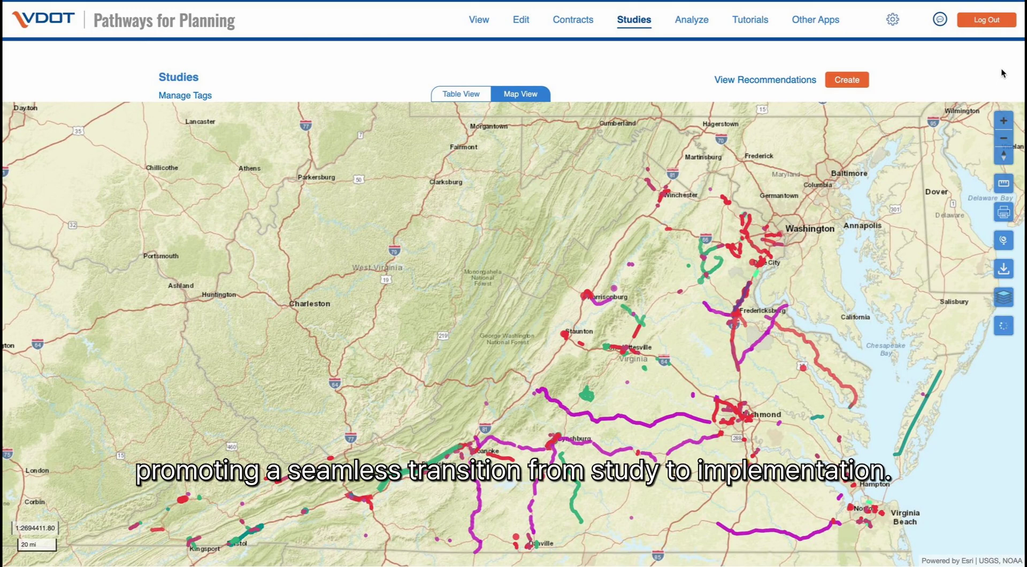
left_click_drag(600, 303, 601, 267)
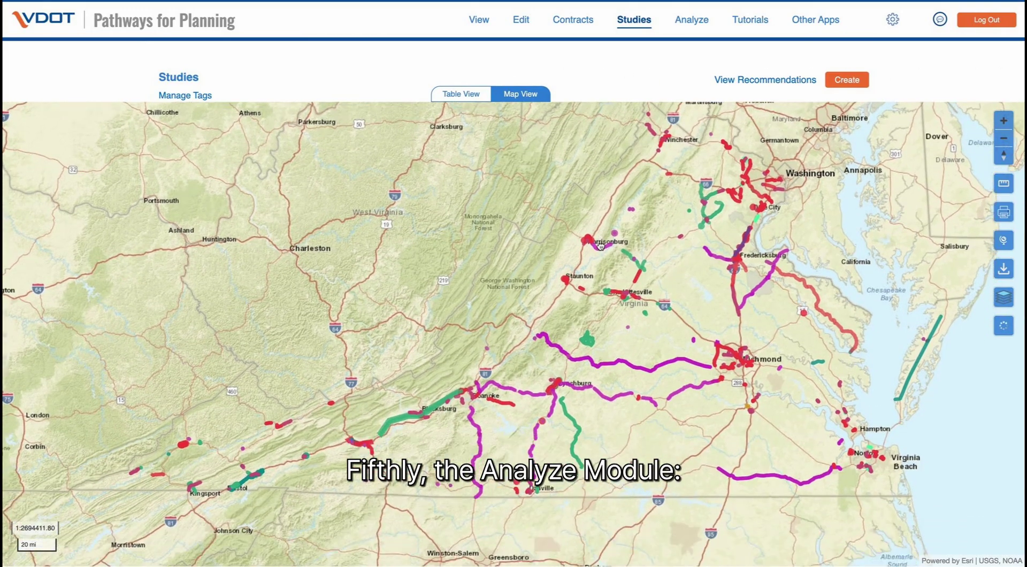
left_click(480, 95)
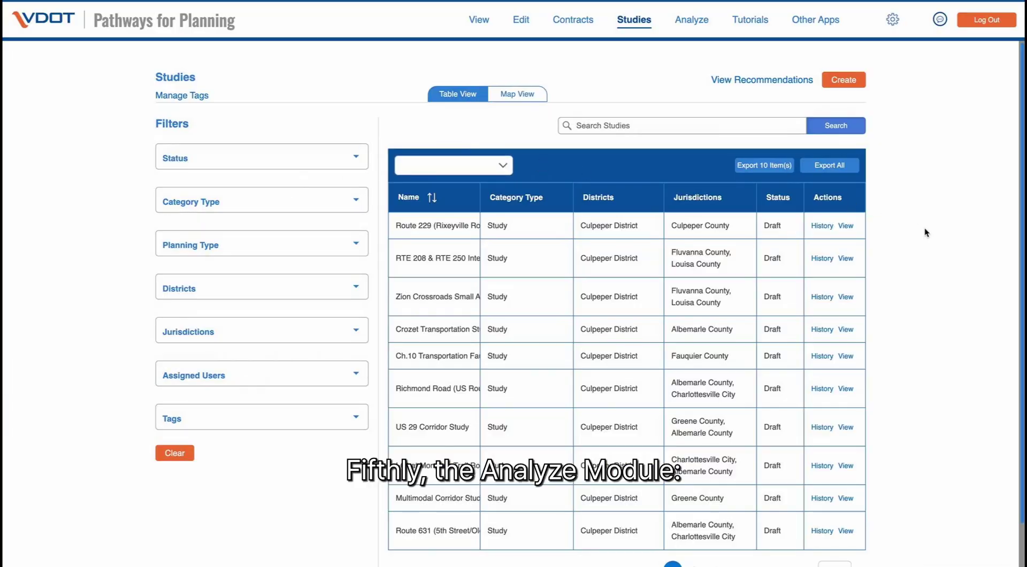
scroll(926, 232, "down", 1)
scroll(926, 232, "up", 1)
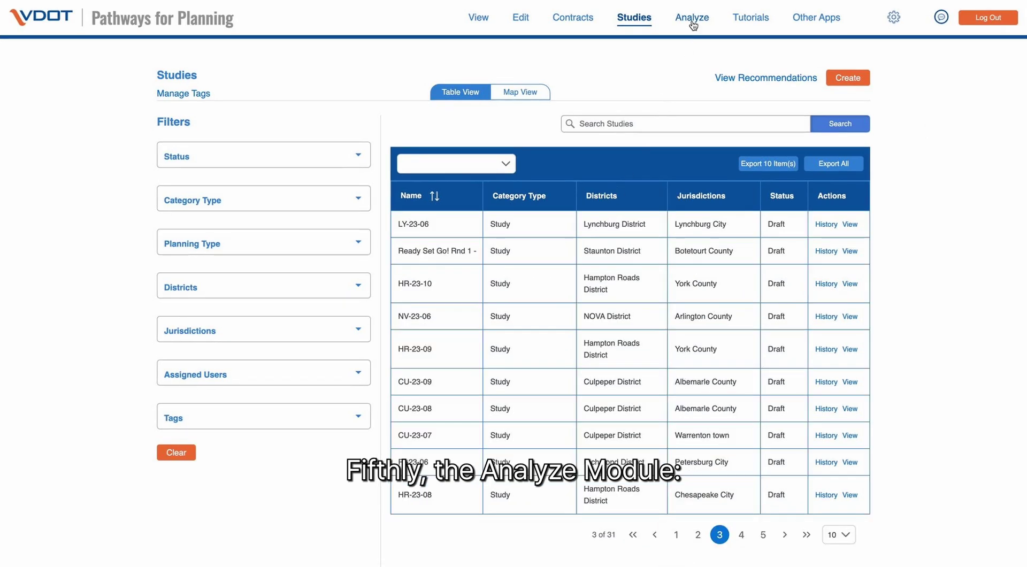
left_click(692, 19)
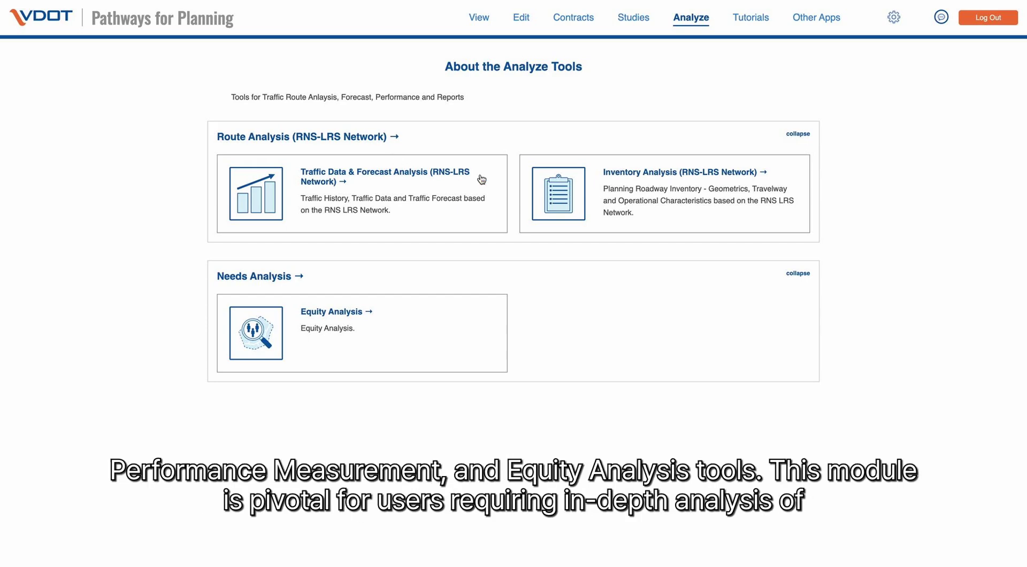
- Open the Inventory Analysis card and choose Traffic Data & Forecast Analysis as the analysis type
left_click(620, 186)
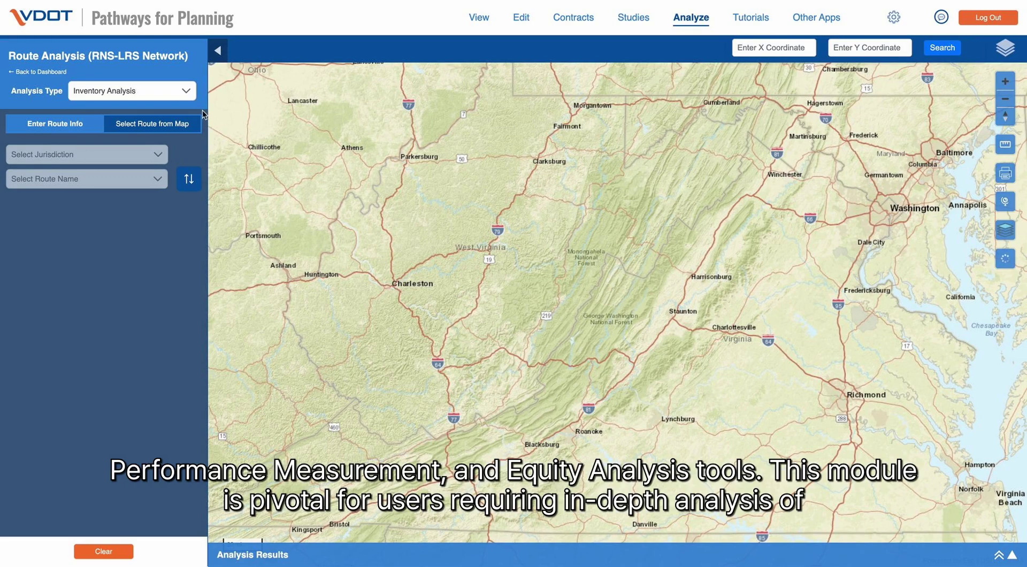
left_click(186, 92)
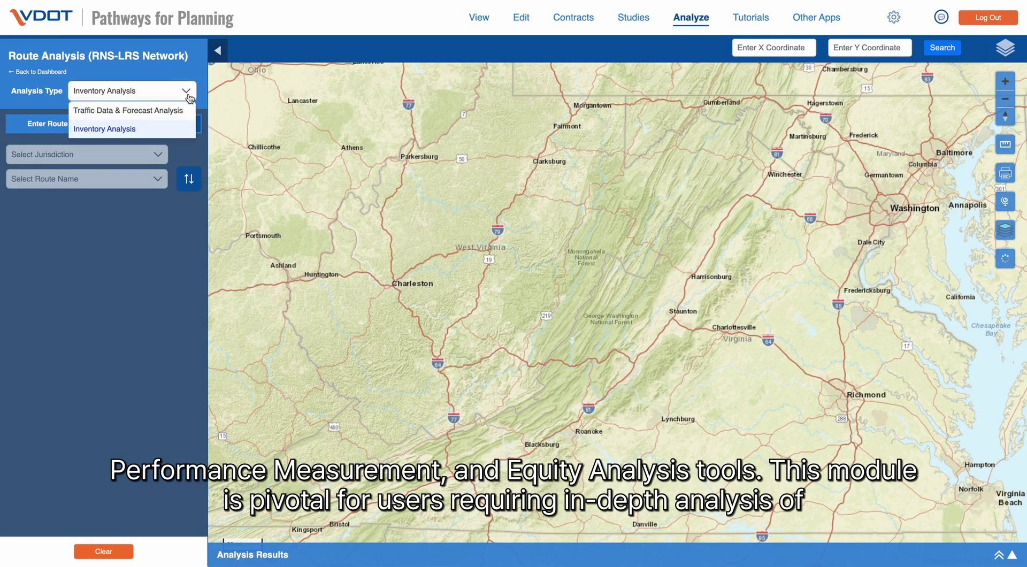
left_click(178, 111)
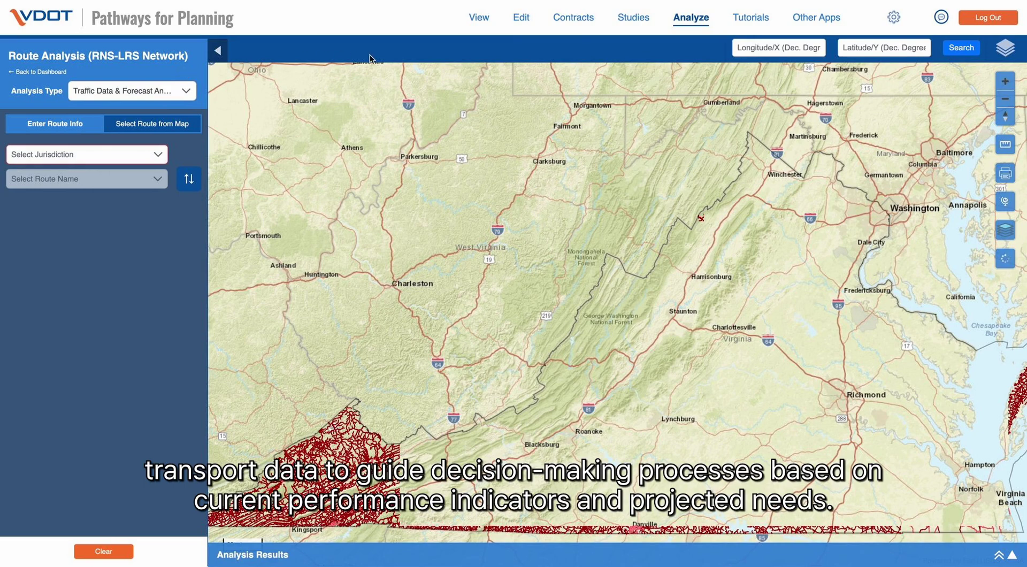
- Open Tutorials and scroll through the list of training videos, then back to the top
left_click(758, 21)
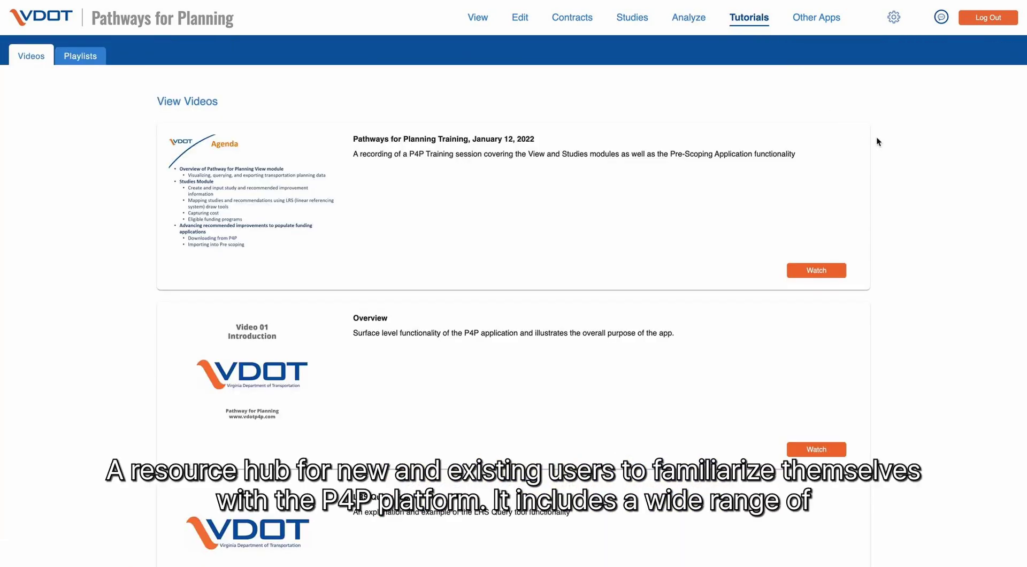
scroll(891, 165, "down", 5)
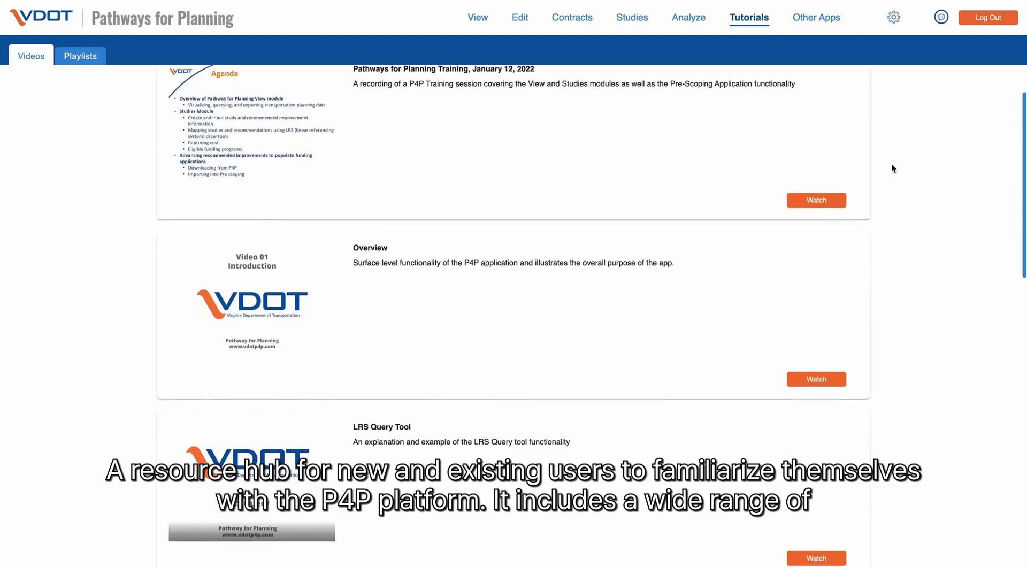
scroll(891, 168, "down", 5)
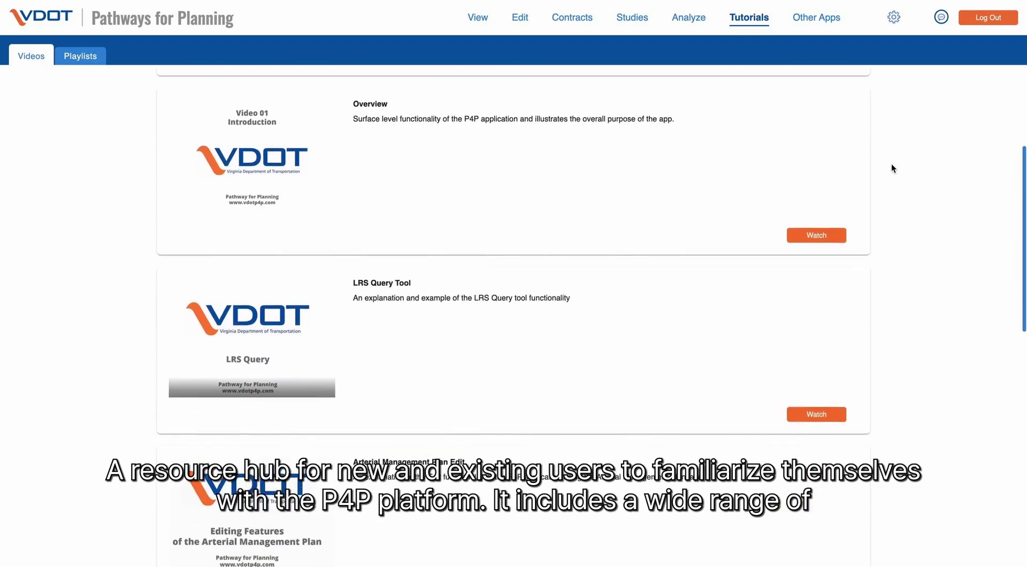
scroll(892, 167, "down", 3)
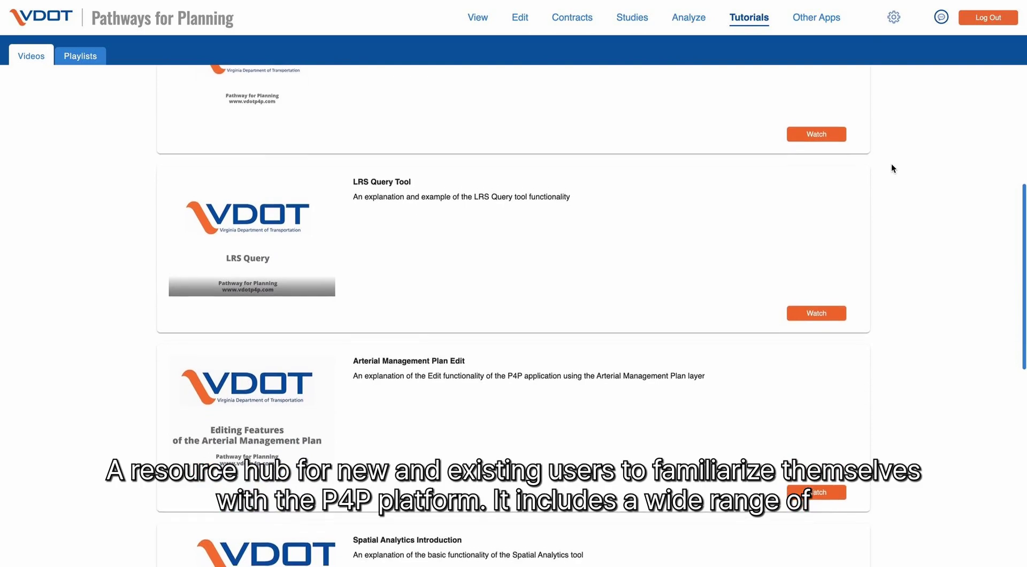
scroll(904, 251, "down", 3)
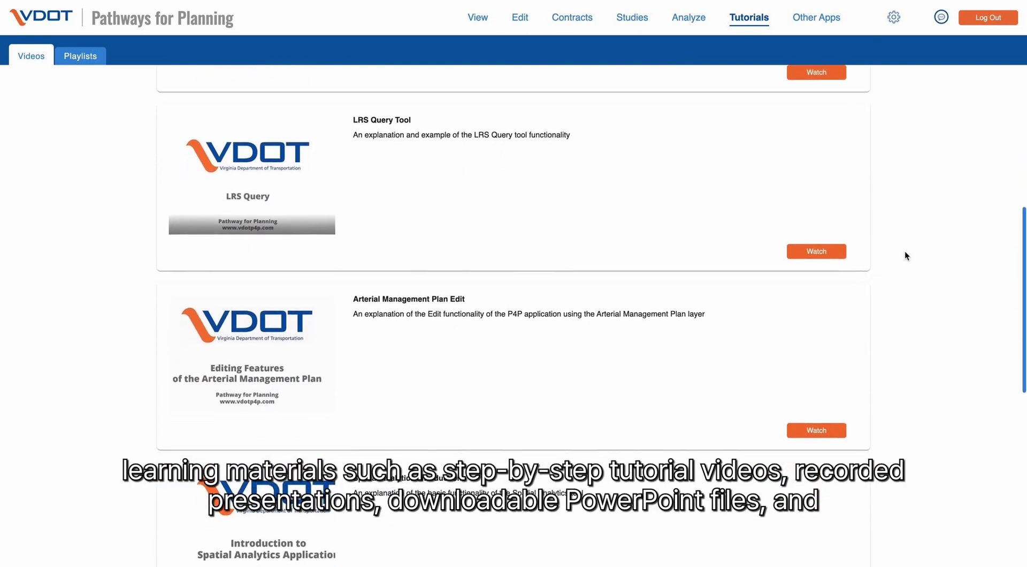
scroll(905, 252, "down", 4)
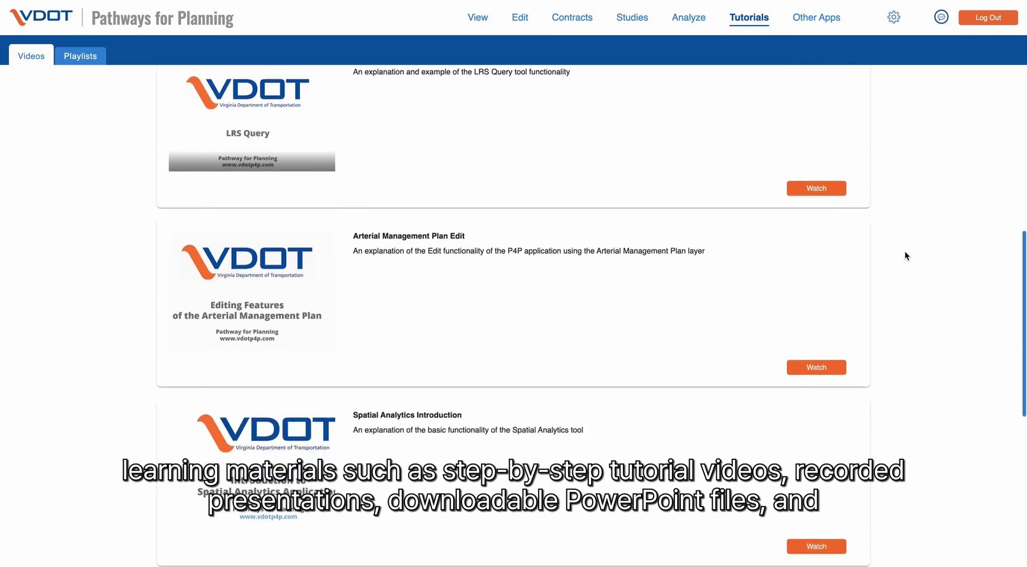
scroll(905, 255, "down", 2)
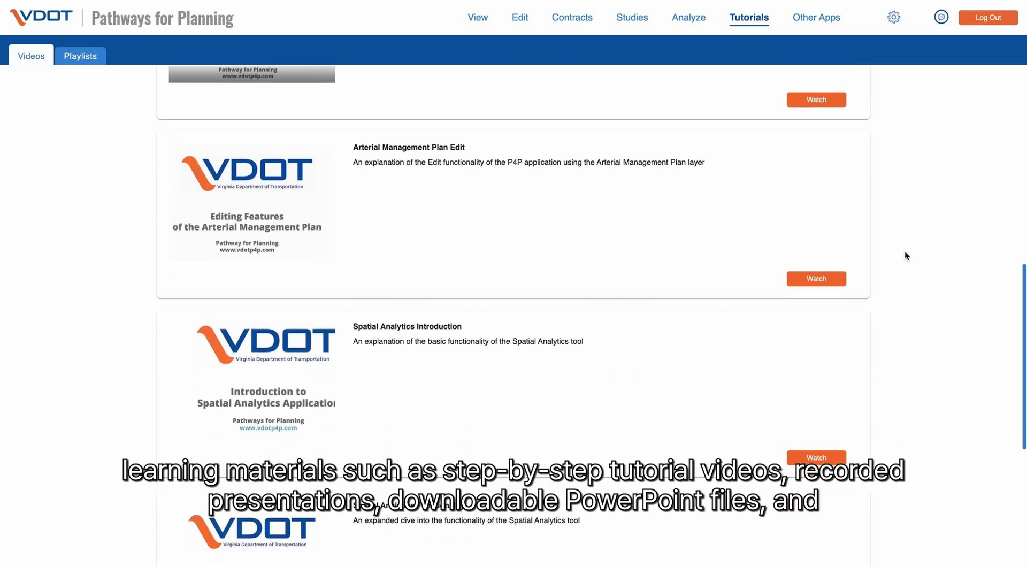
scroll(912, 311, "down", 1)
scroll(913, 312, "down", 3)
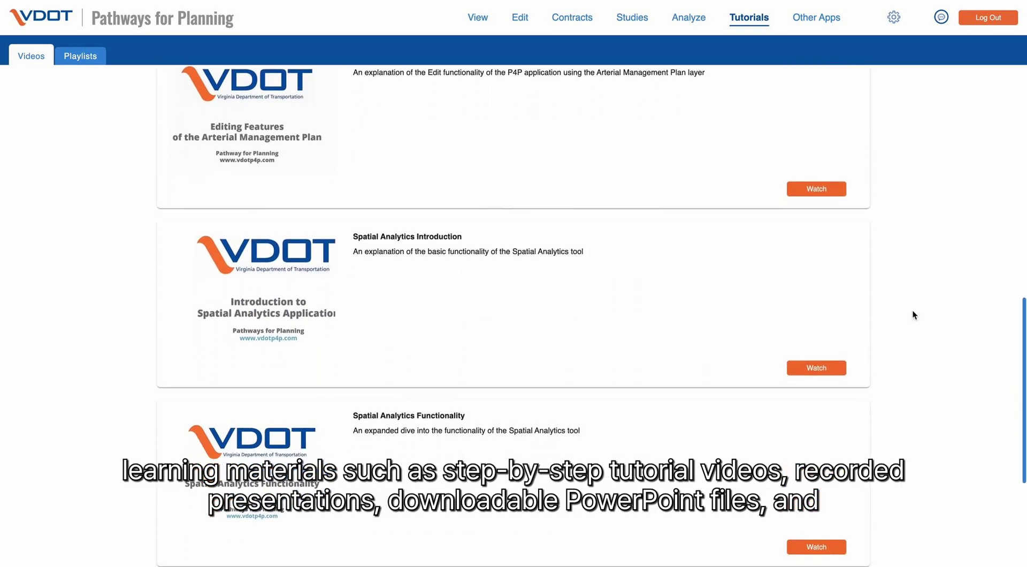
scroll(913, 315, "down", 5)
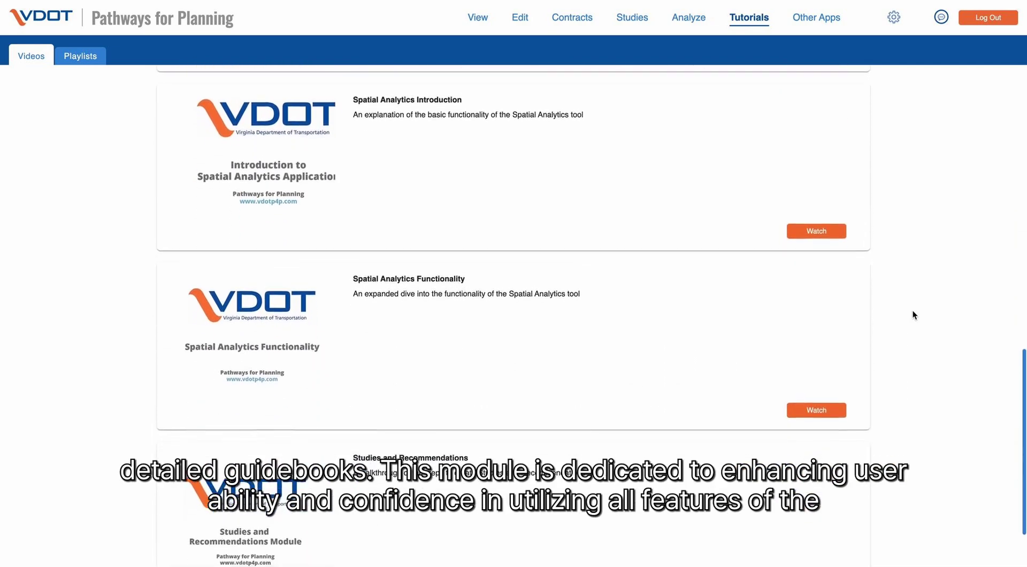
scroll(913, 314, "down", 2)
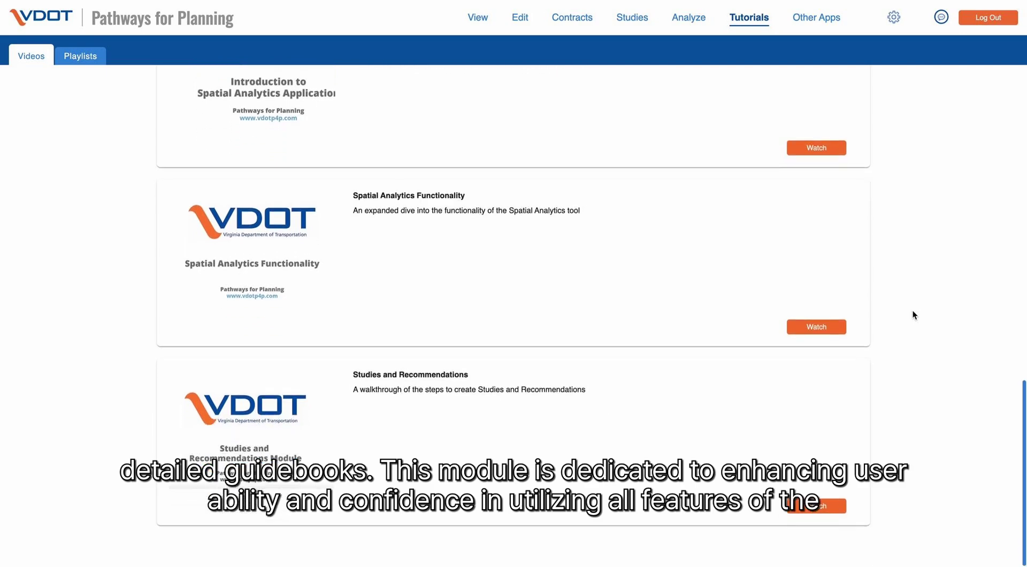
scroll(914, 315, "up", 5)
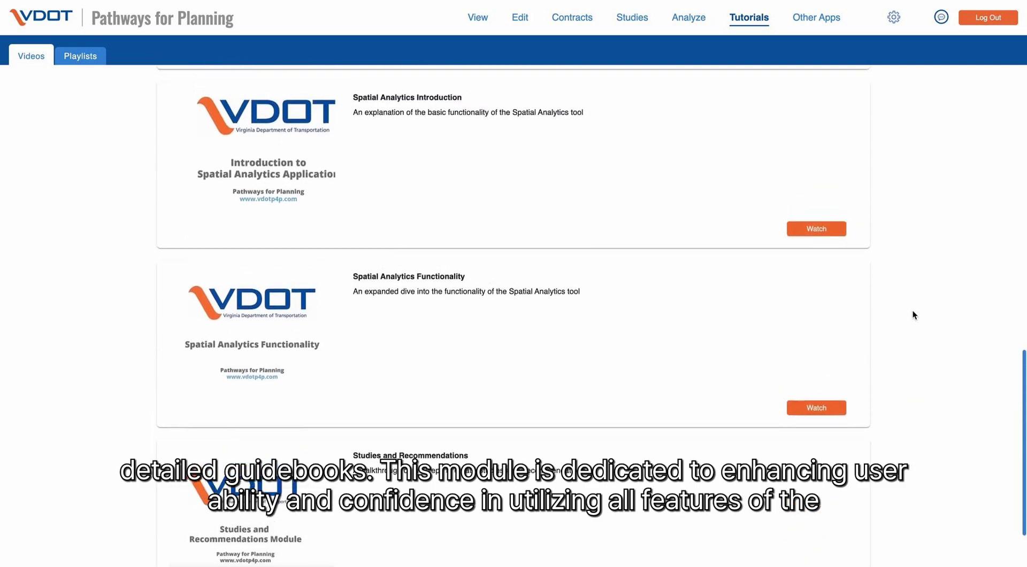
scroll(914, 315, "up", 6)
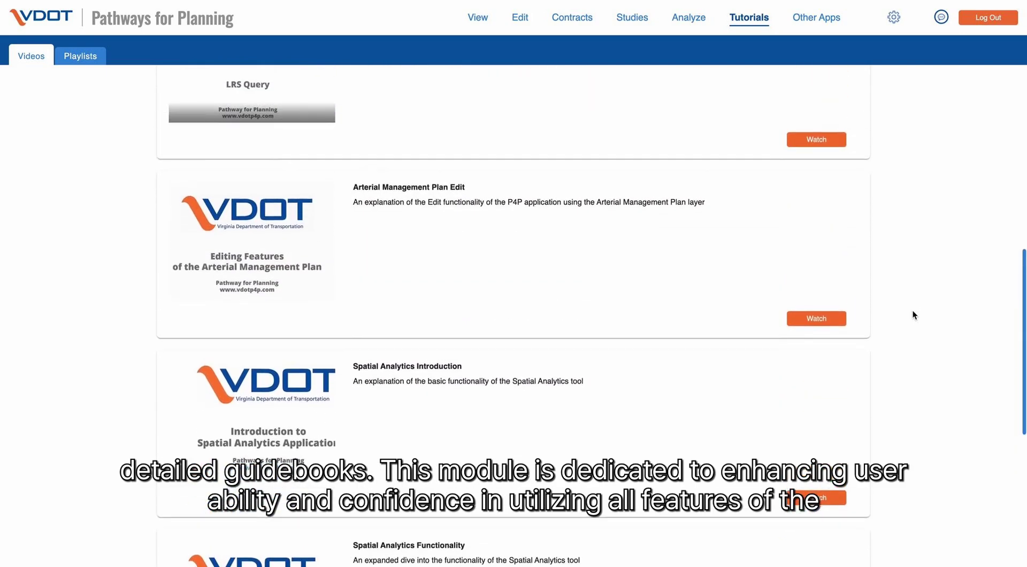
scroll(914, 315, "up", 10)
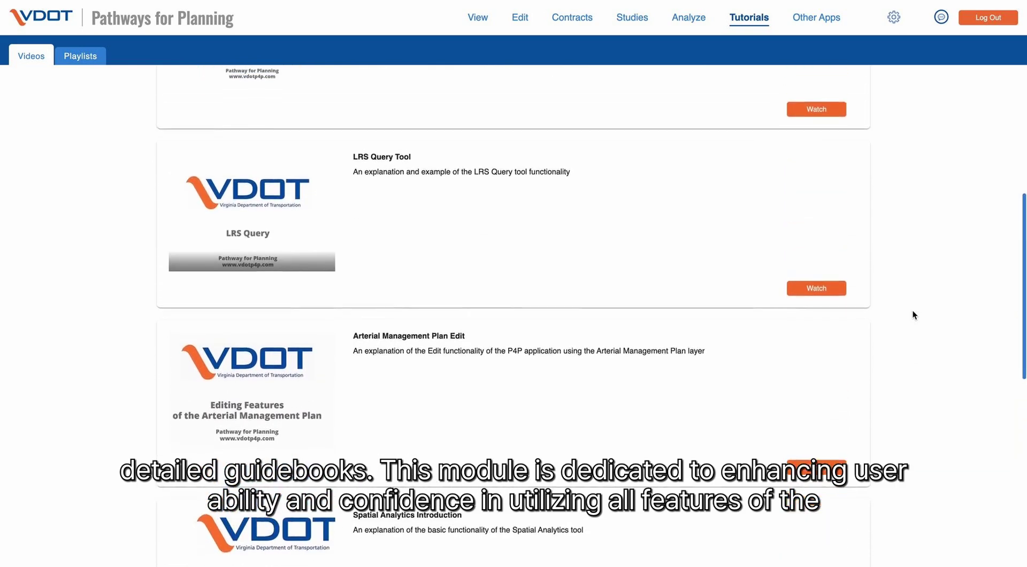
scroll(913, 310, "up", 6)
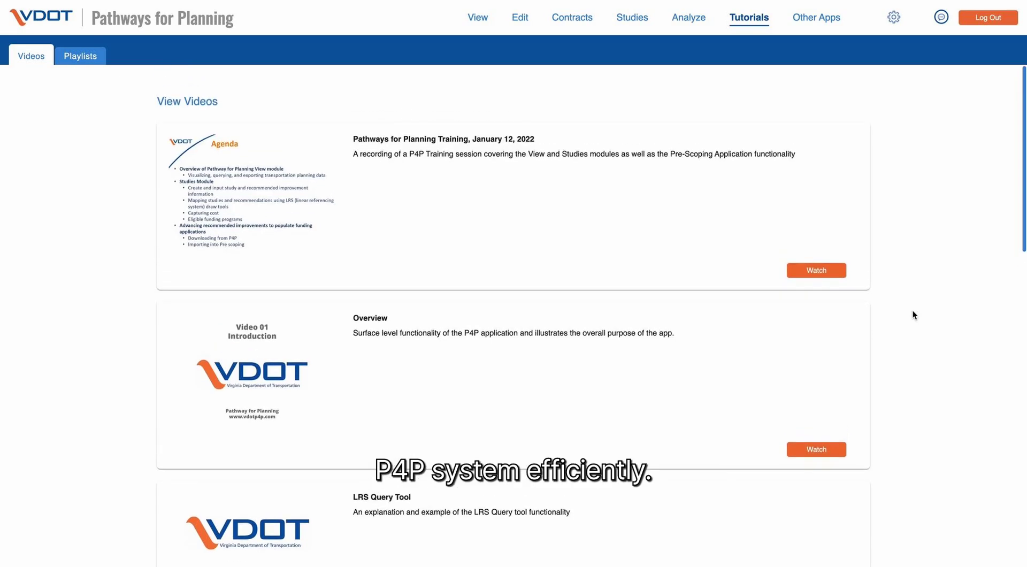
left_click(830, 22)
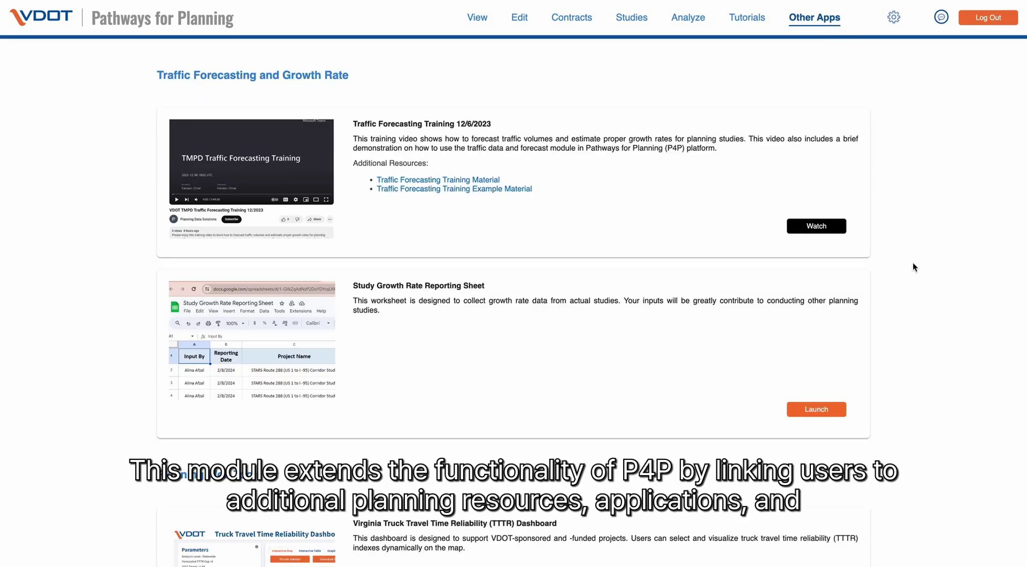
- Scroll through the Planning Web Tools (ENTRADA, LHD, HUB-CAP, D-LITE, LUCI) down to the Resource Sites
scroll(913, 264, "down", 2)
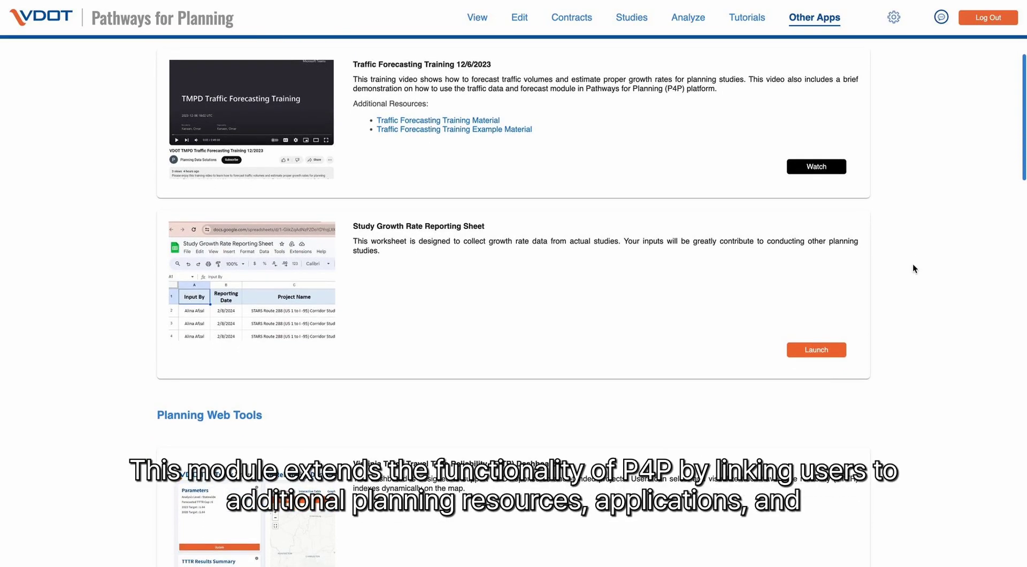
scroll(925, 341, "down", 4)
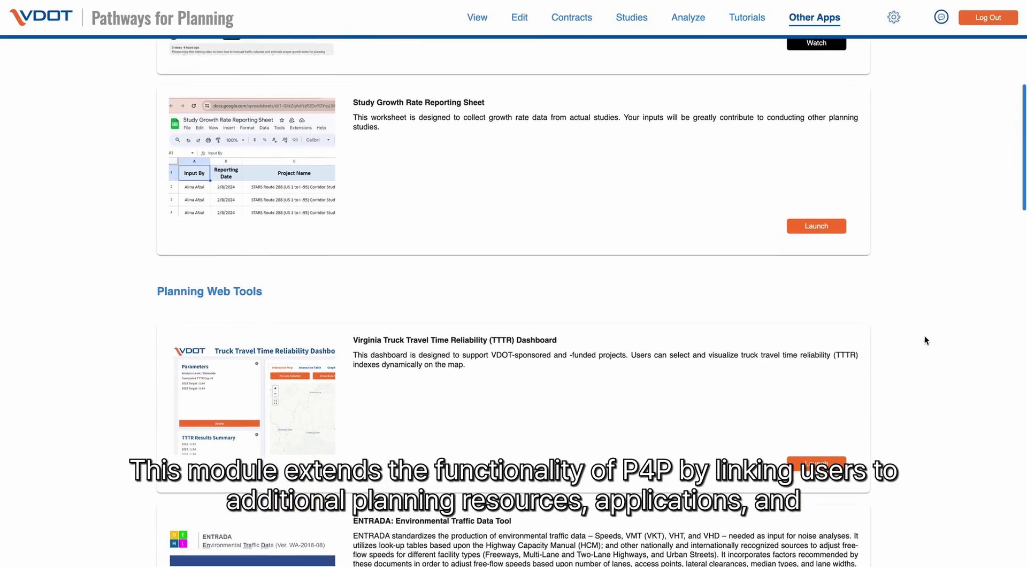
scroll(926, 340, "down", 2)
scroll(924, 340, "down", 2)
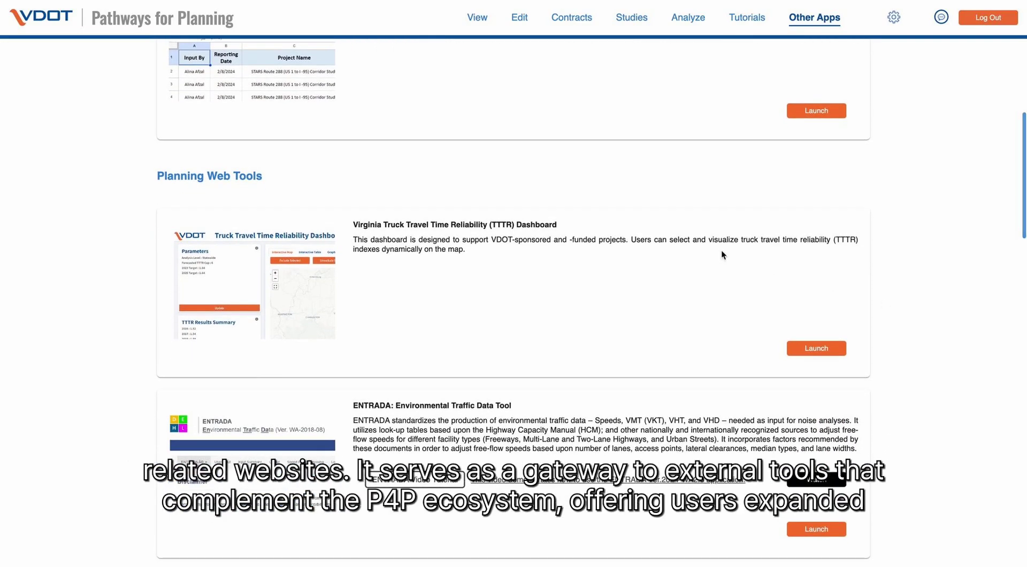
scroll(661, 247, "down", 5)
scroll(661, 248, "down", 6)
scroll(660, 246, "down", 6)
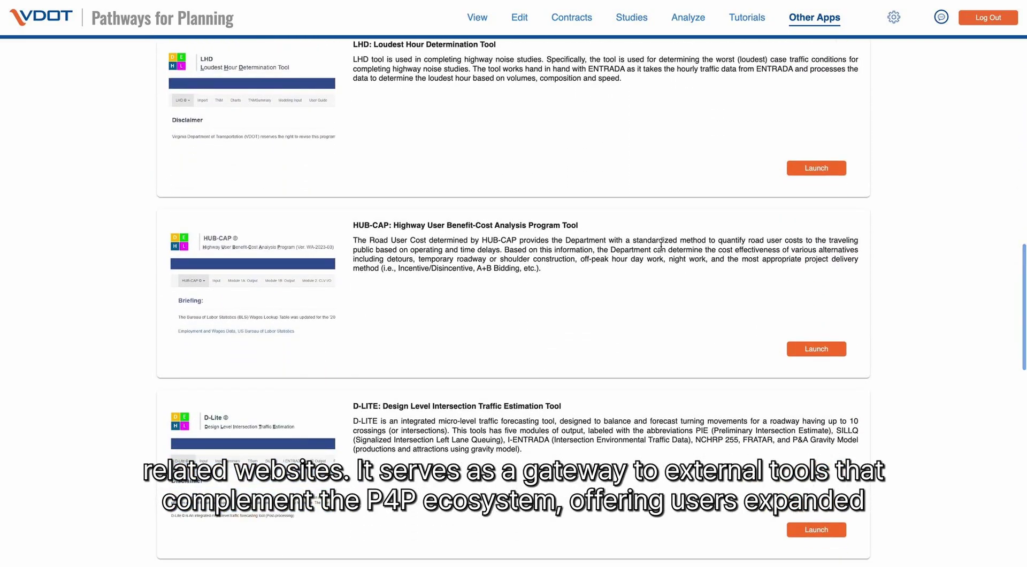
scroll(662, 245, "down", 5)
scroll(661, 247, "down", 2)
scroll(661, 250, "down", 9)
scroll(661, 250, "down", 7)
scroll(661, 249, "down", 3)
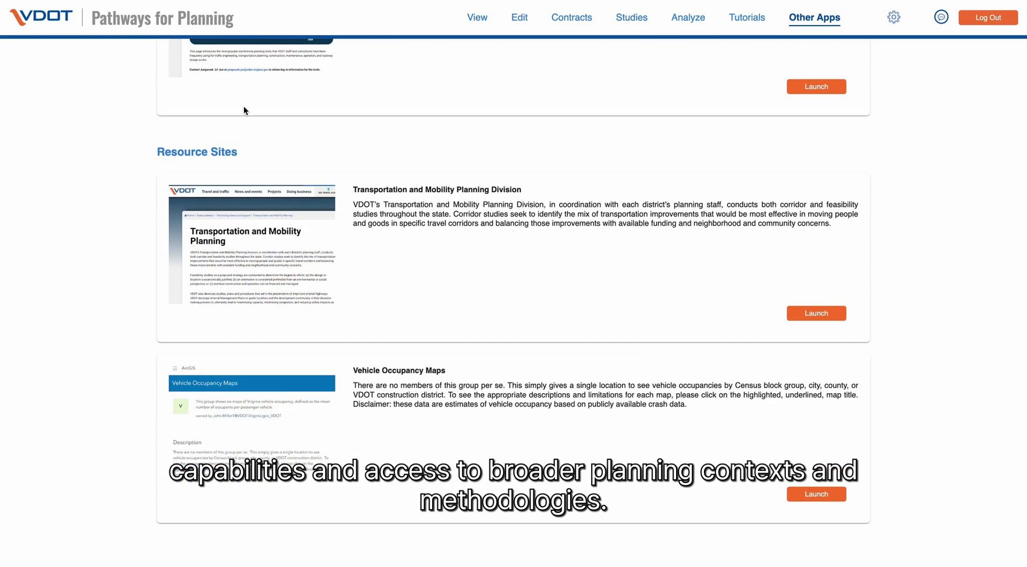